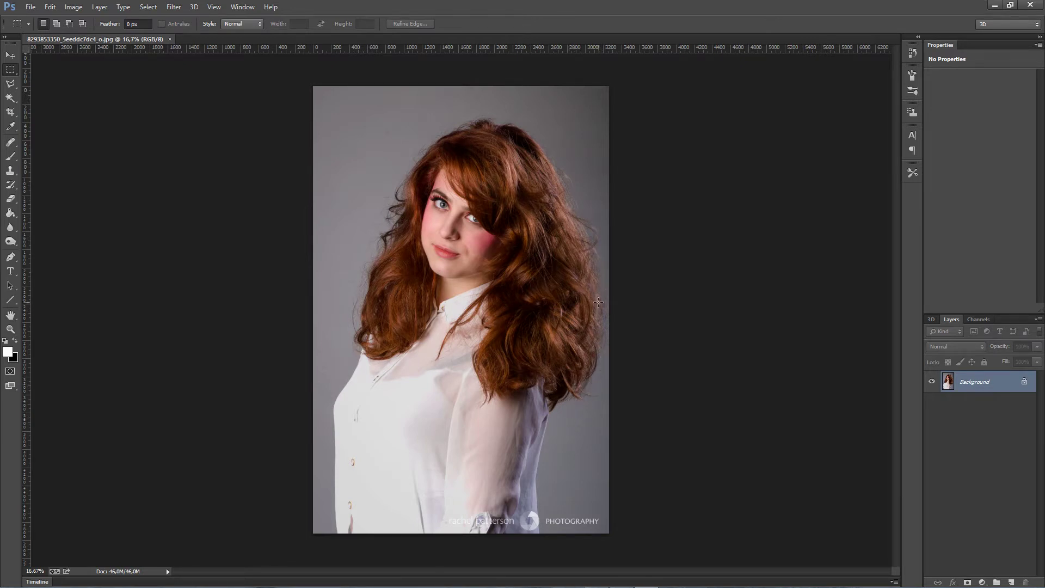
- Apply Auto Tone (Alt+Shift+Ctrl+L) to the portrait's Background layer
key(alt+shift+ctrl+l)
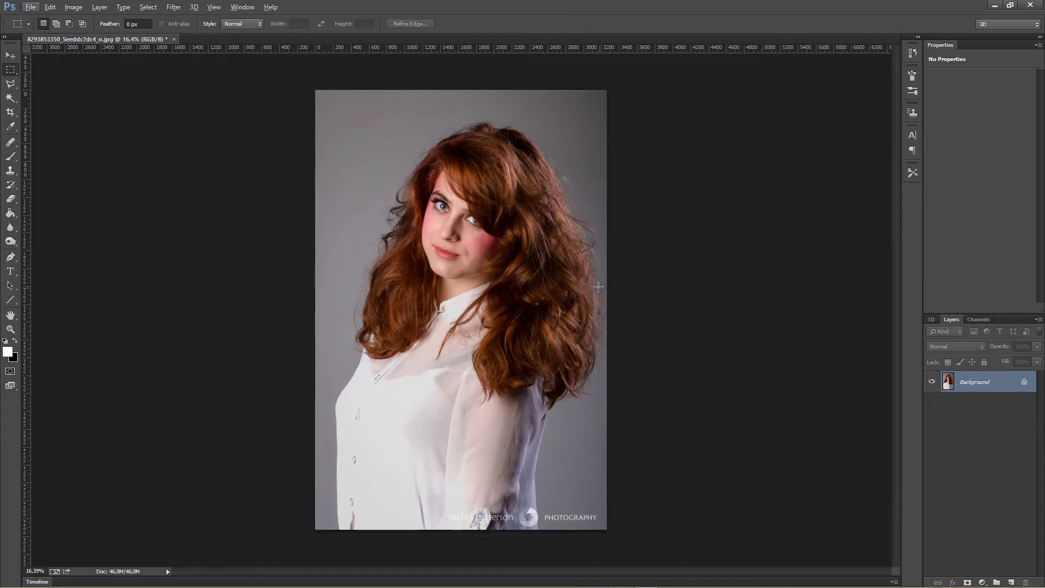
- Paint a Quick Selection over the girl's hair and body against the grey backdrop
click(10, 98)
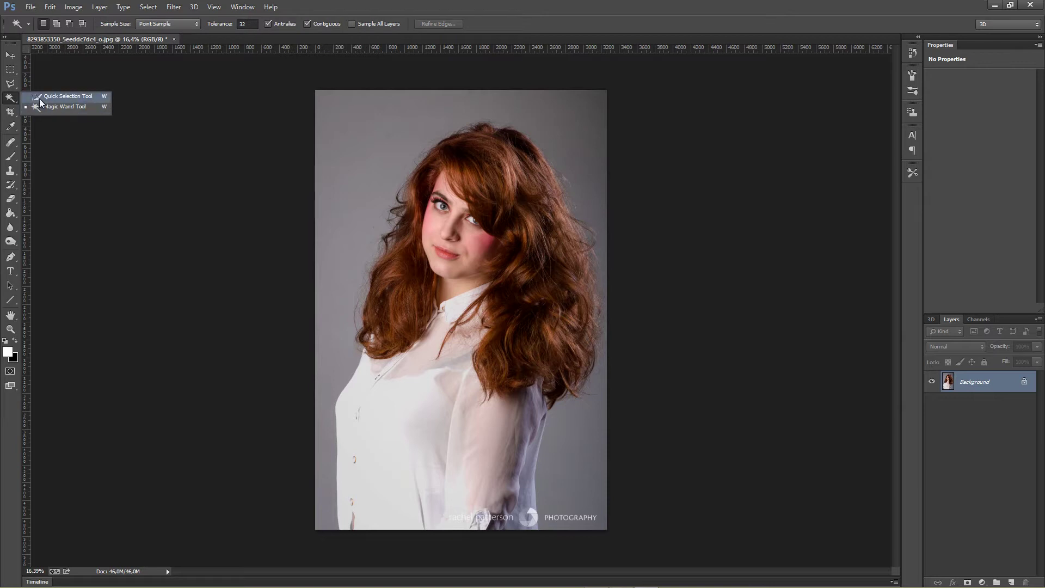
click(41, 97)
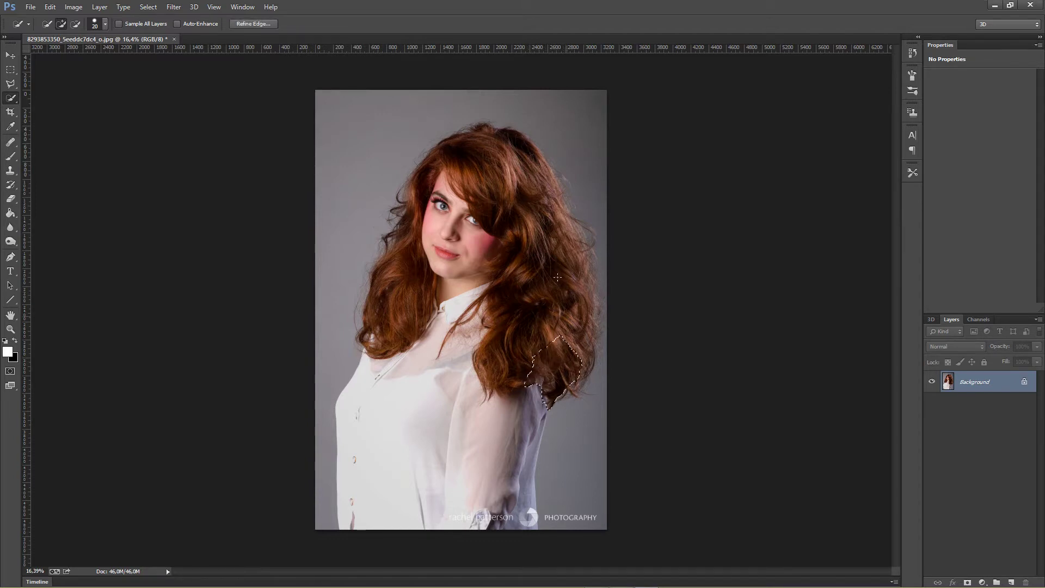
mouse_move(563, 343)
mouse_down()
mouse_move(570, 288)
mouse_move(544, 203)
mouse_move(482, 126)
mouse_move(440, 152)
mouse_move(479, 218)
mouse_move(430, 185)
mouse_move(398, 223)
mouse_move(592, 337)
mouse_up()
scroll(592, 337, up, 1)
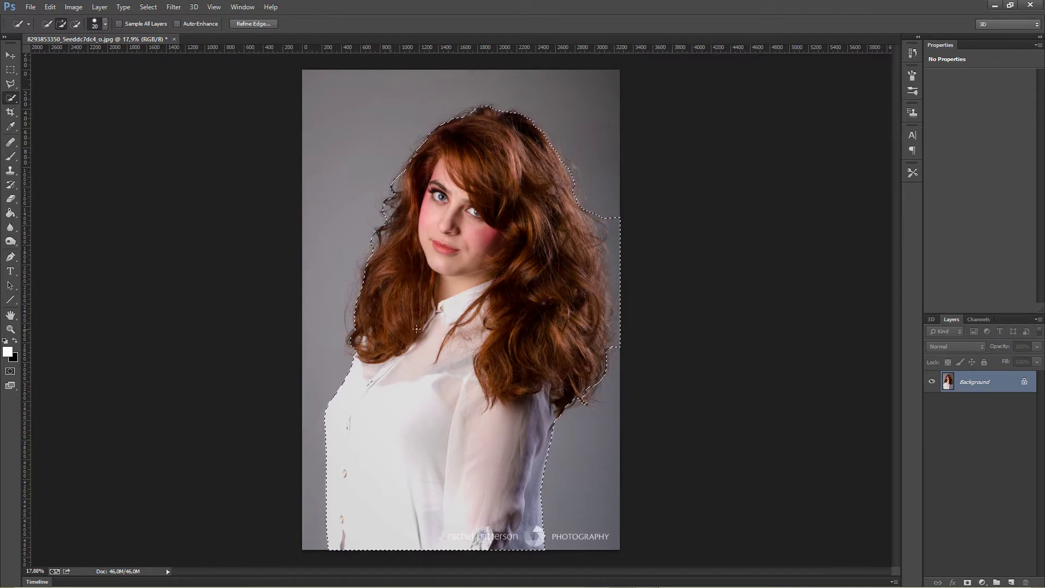
scroll(340, 331, up, 5)
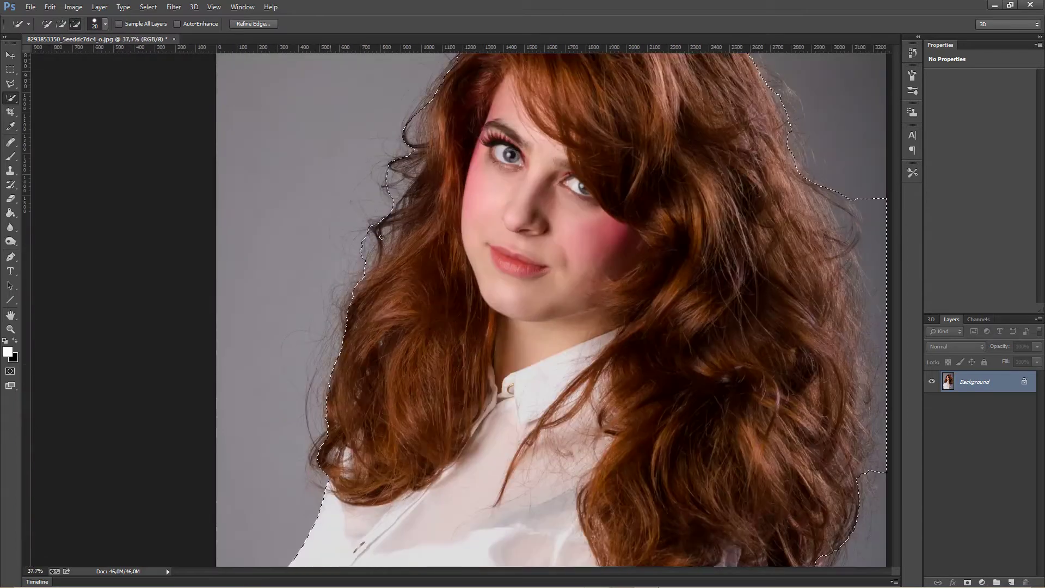
scroll(382, 236, up, 1)
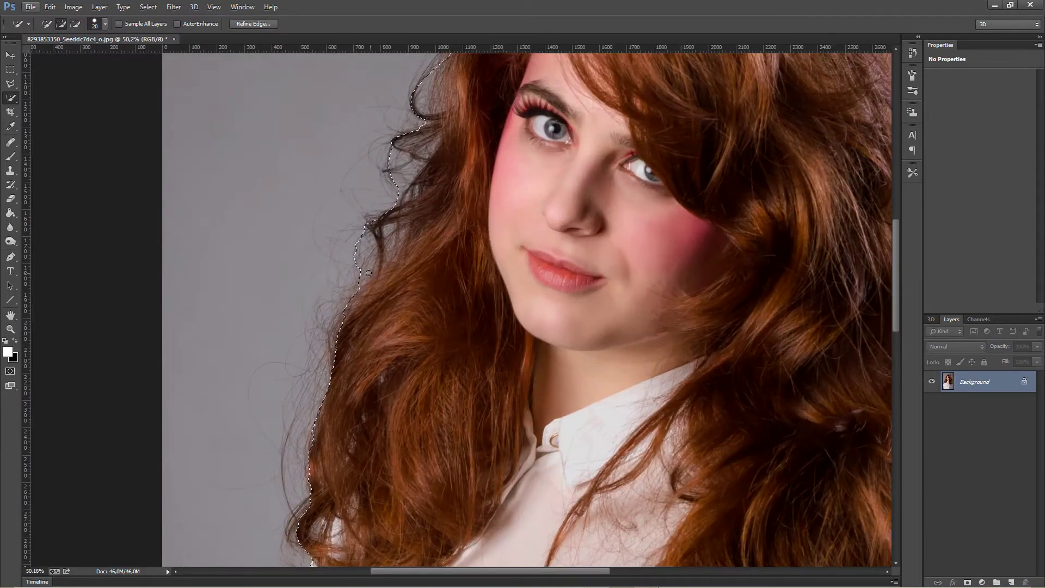
scroll(369, 273, up, 3)
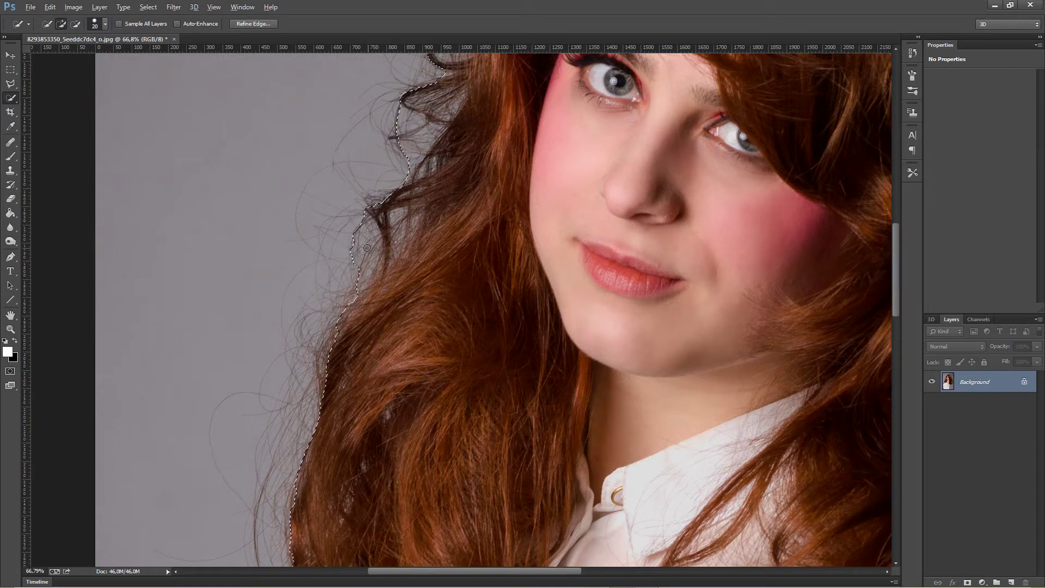
- Subtract stray grey background from the selection along the curly left hair edge
key(alt)
click(355, 259)
alt+click(367, 274)
alt+click(376, 263)
mouse_move(369, 269)
mouse_down()
mouse_move(414, 216)
mouse_move(377, 241)
mouse_move(384, 226)
mouse_move(375, 246)
mouse_up()
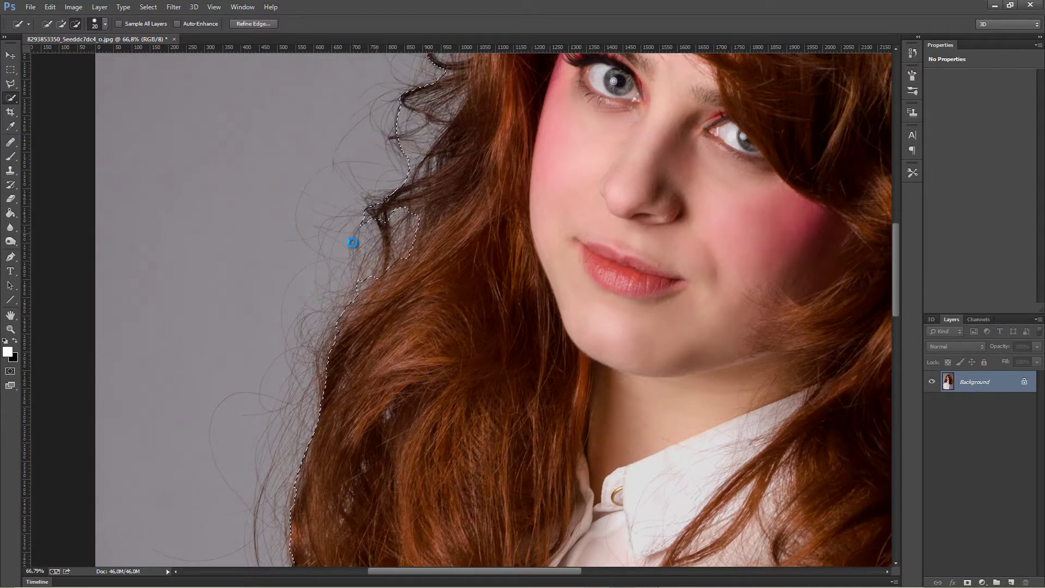
drag(382, 218, 385, 209)
scroll(410, 284, up, 4)
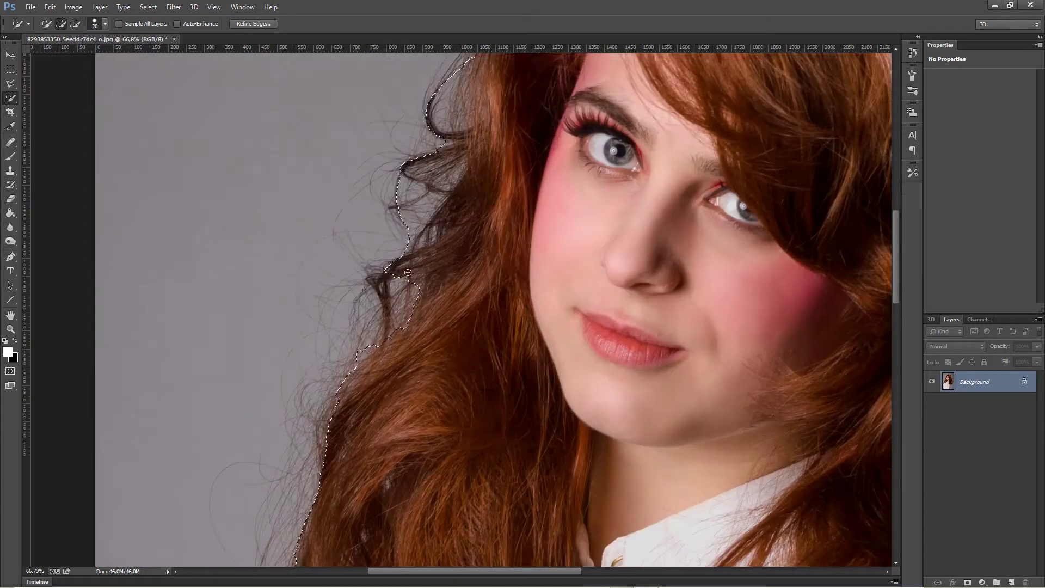
key(ctrl+0)
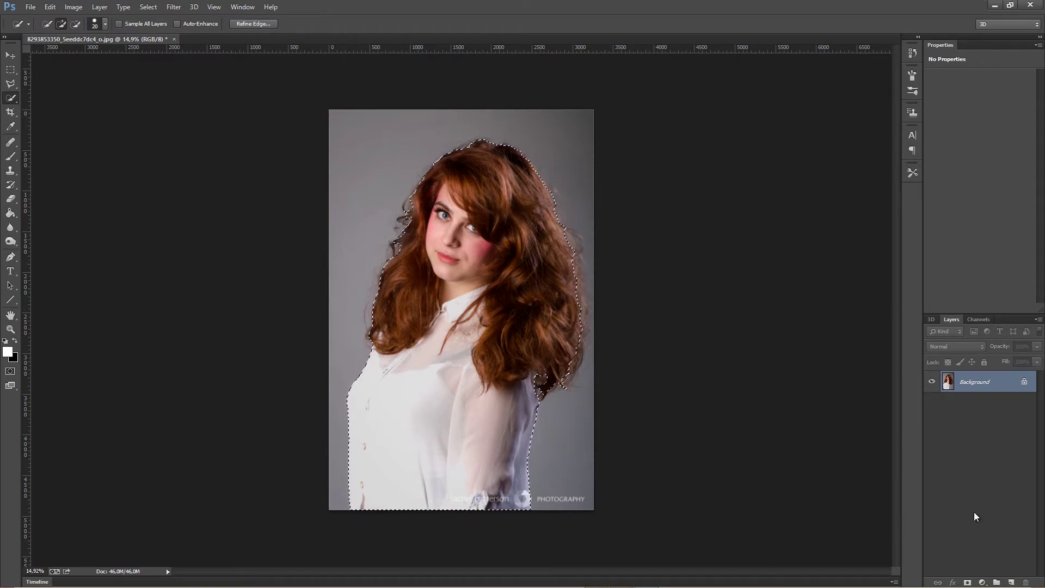
- Add a layer mask from the selection and paint Refine Radius over the outer hair edges
click(967, 582)
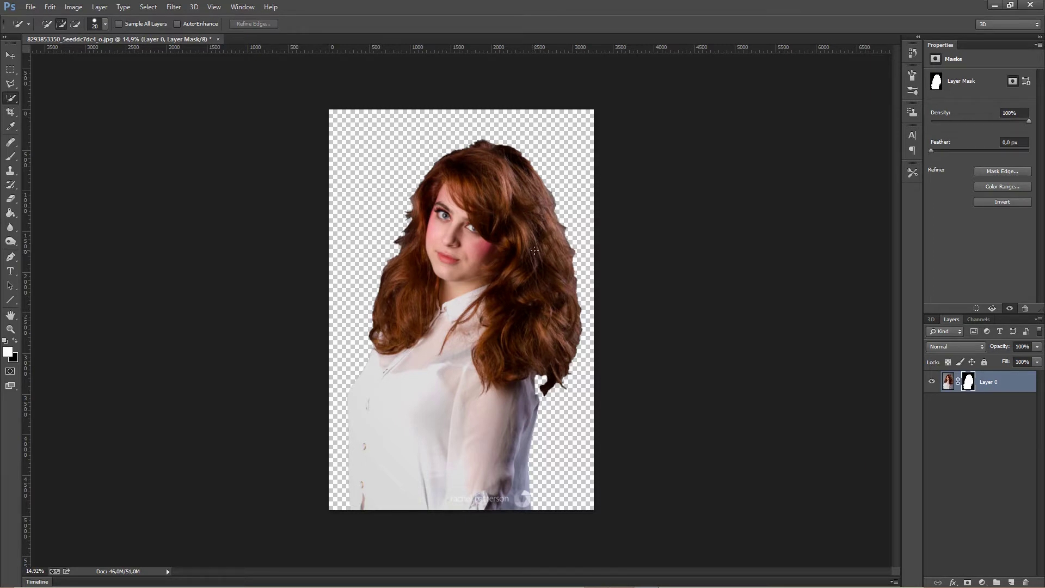
key(ctrl+0)
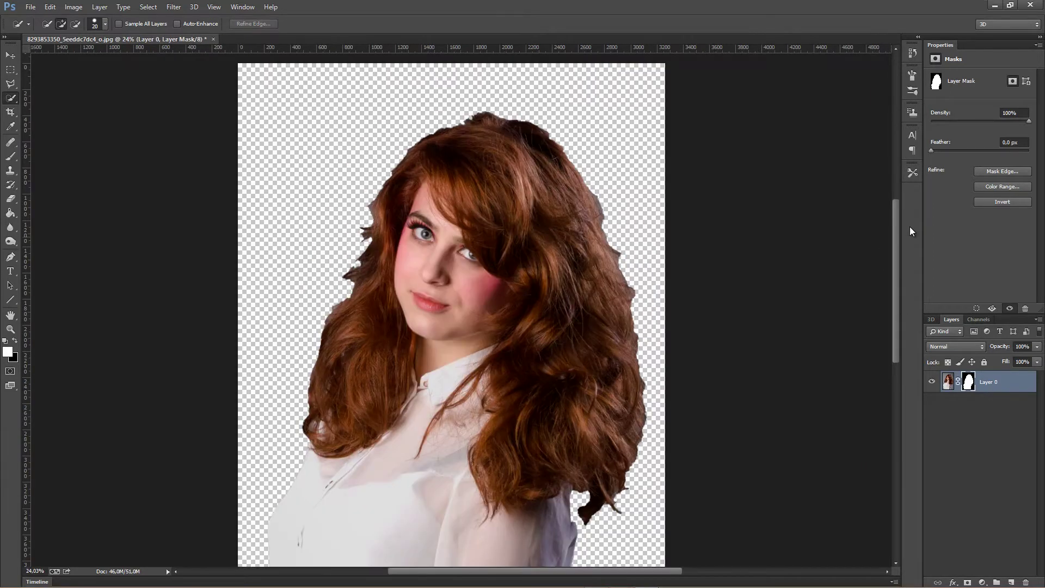
click(1011, 173)
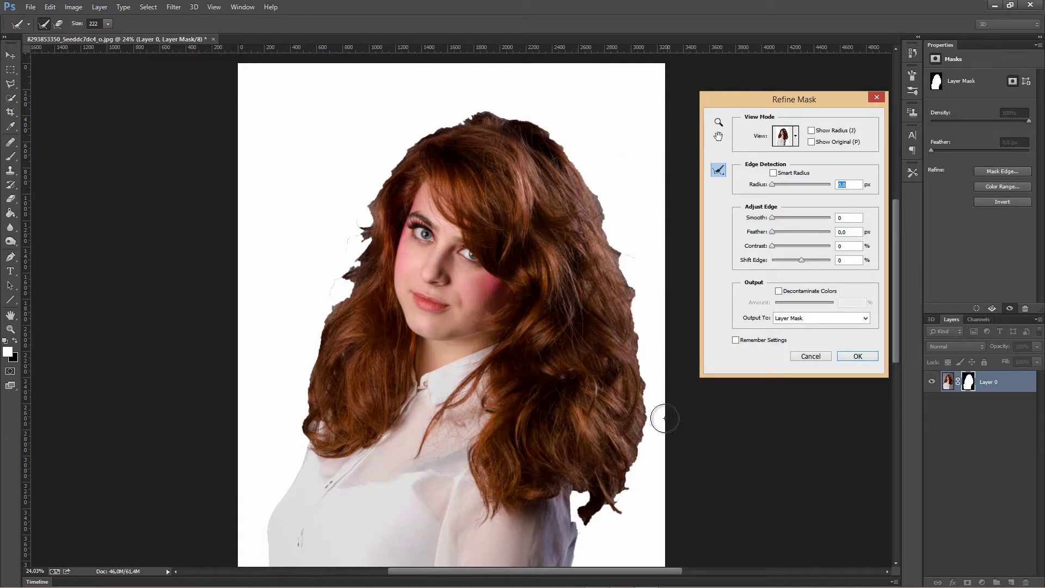
mouse_move(579, 501)
mouse_down()
mouse_move(601, 522)
mouse_move(637, 487)
mouse_move(659, 384)
mouse_move(606, 197)
mouse_move(548, 122)
mouse_move(473, 107)
mouse_move(395, 143)
mouse_move(343, 284)
mouse_move(322, 297)
mouse_move(295, 404)
mouse_move(299, 445)
mouse_move(214, 389)
mouse_move(213, 316)
mouse_up()
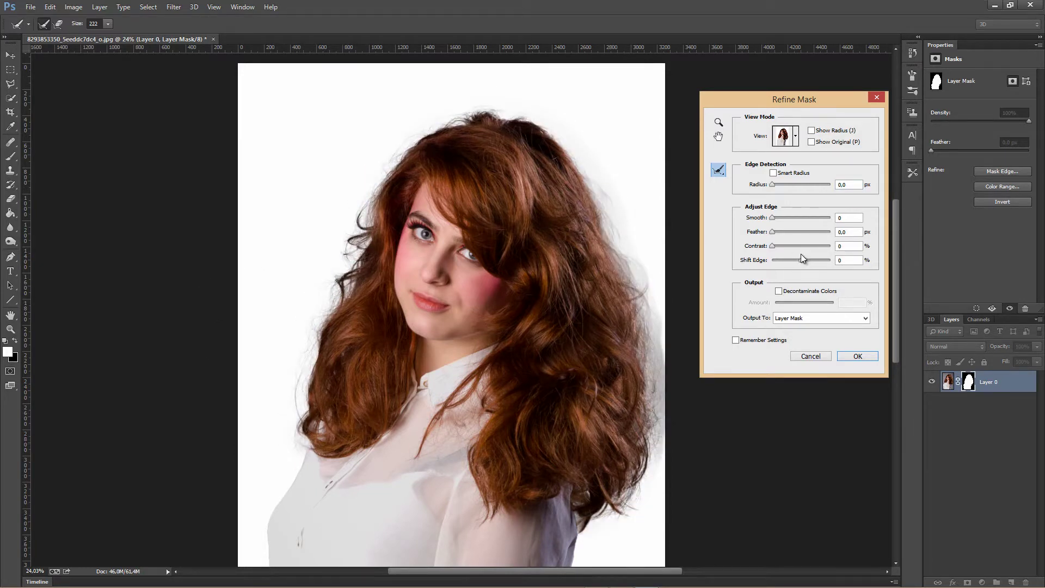
- Apply the refined mask and add a new empty layer beneath Layer 0
click(852, 357)
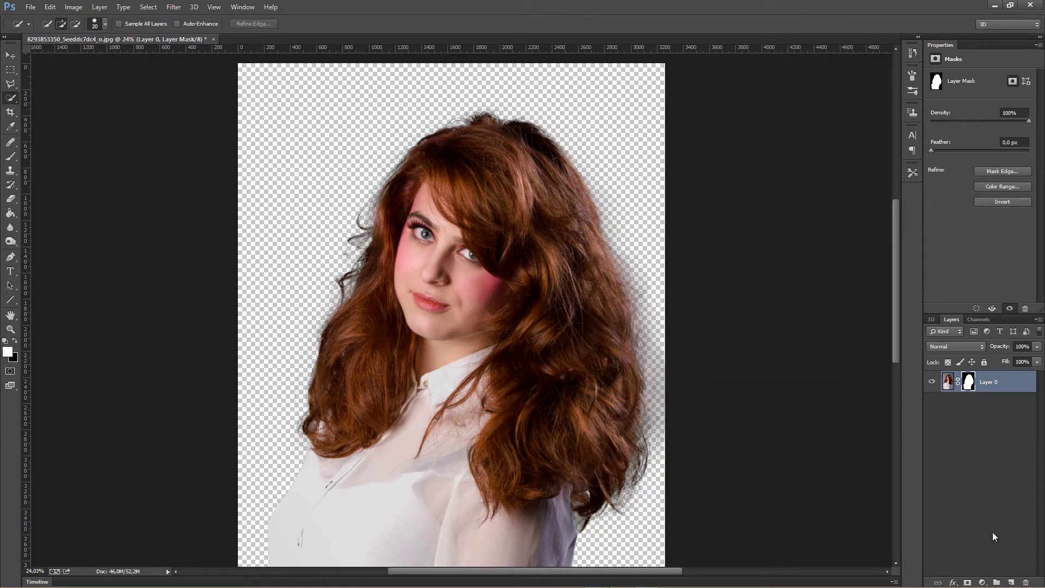
click(1011, 582)
drag(967, 382, 985, 425)
- Fill the new layer with pure red (ff0000) using the Paint Bucket, then reselect Layer 0
click(8, 351)
drag(865, 270, 928, 210)
click(1035, 206)
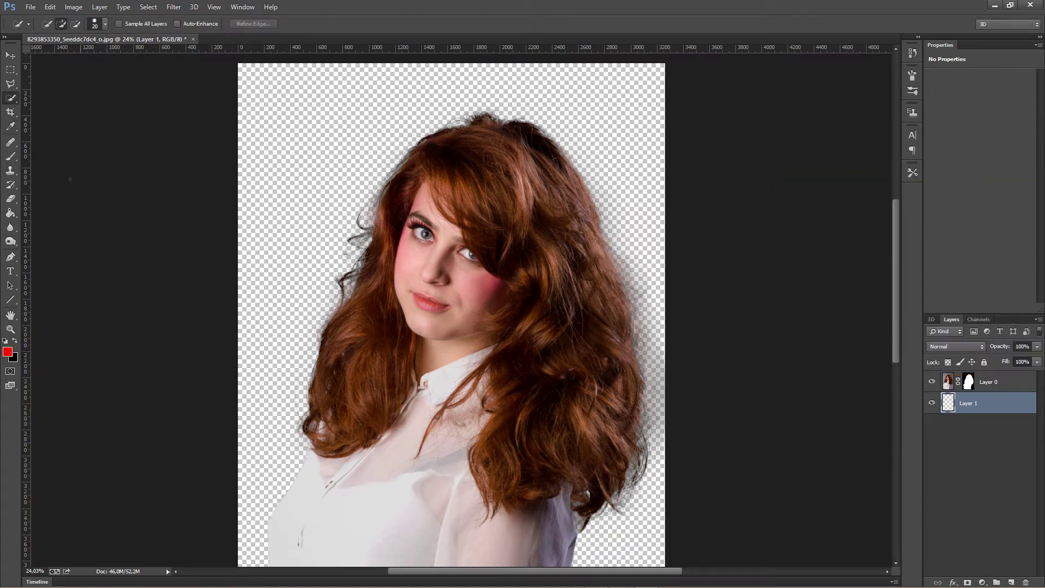
key(g)
click(262, 146)
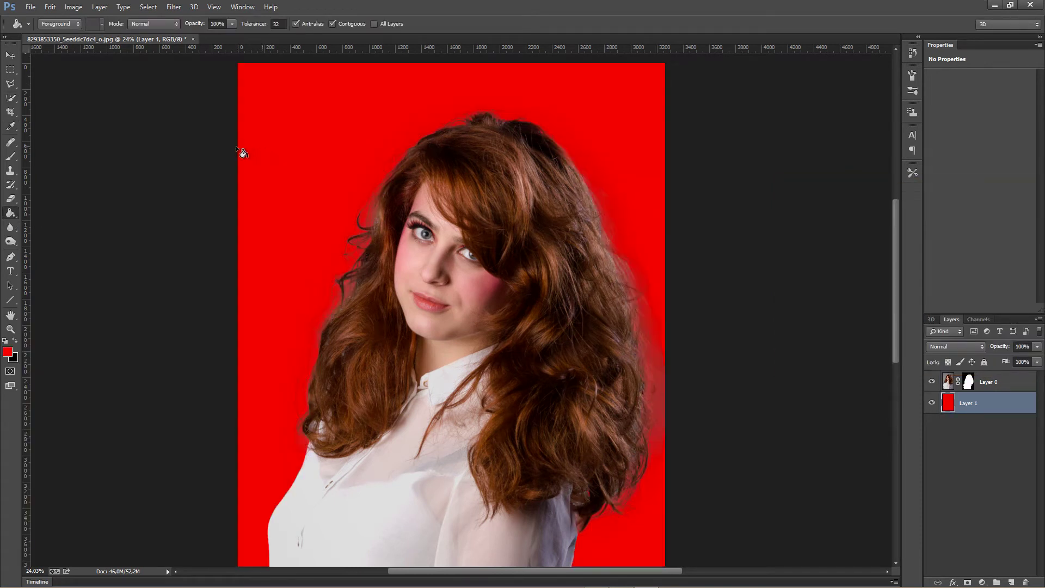
click(10, 70)
scroll(526, 198, down, 3)
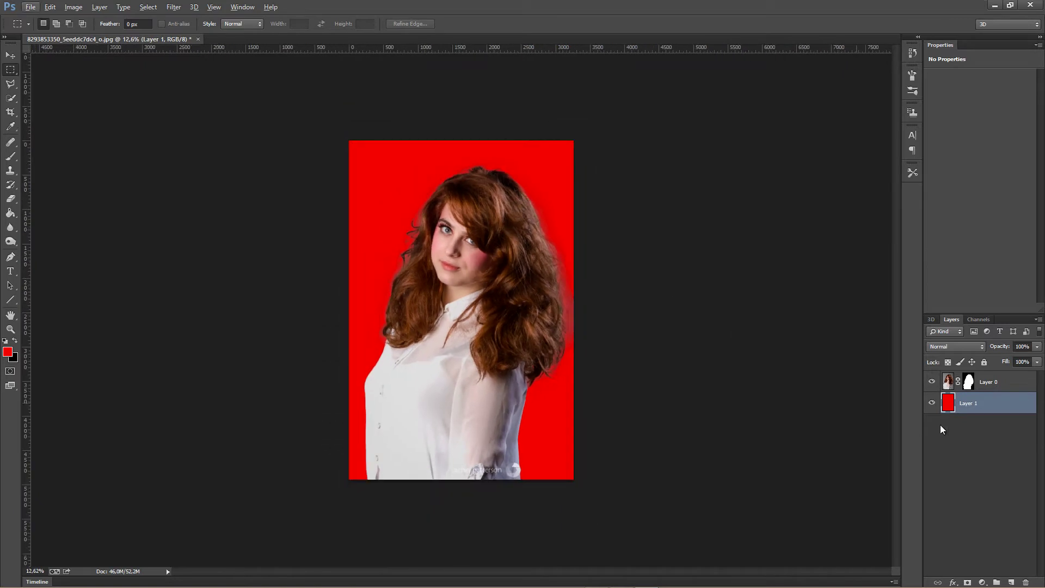
click(1010, 383)
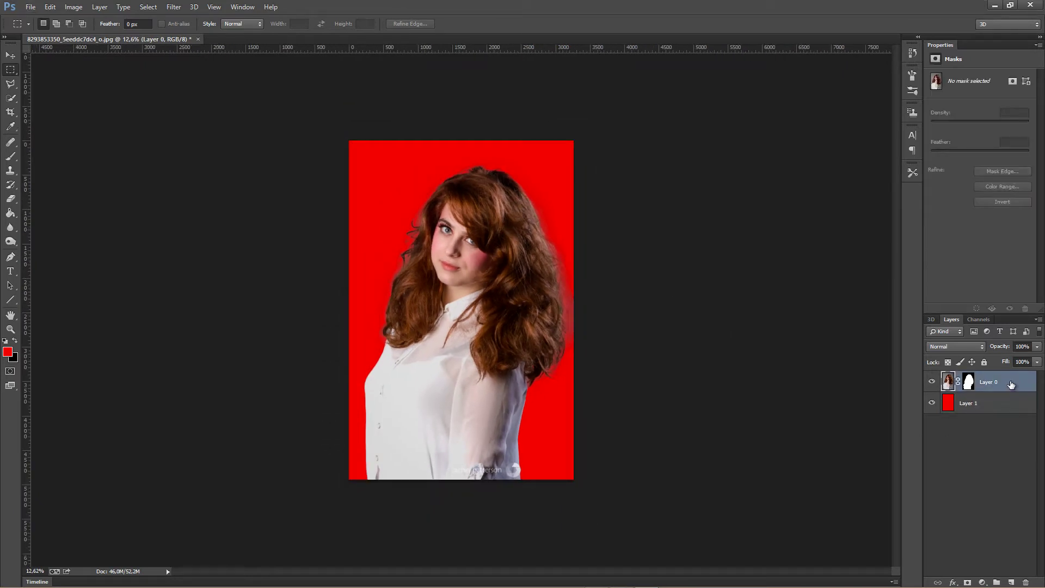
key(ctrl+j)
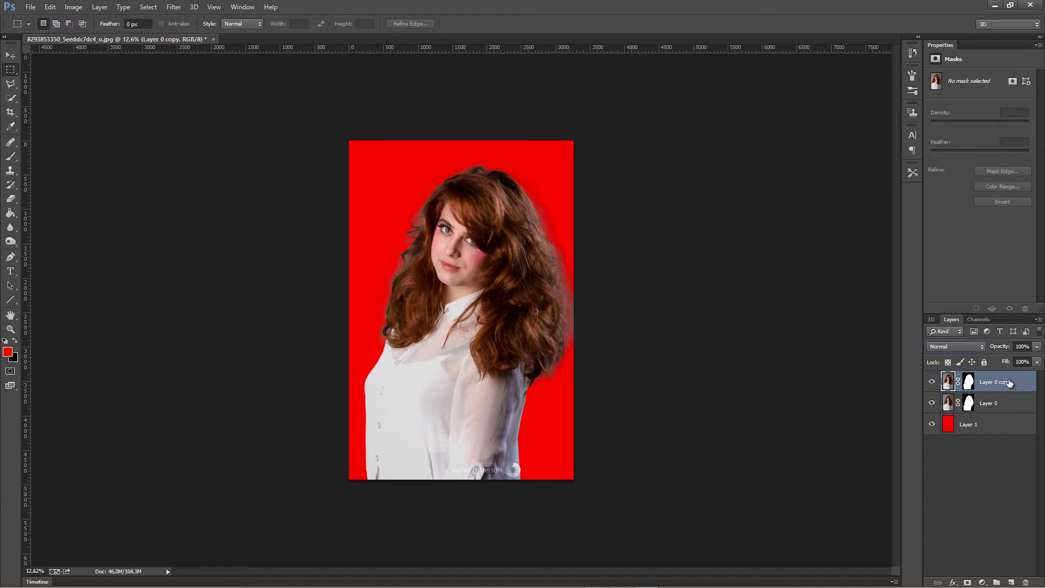
click(975, 345)
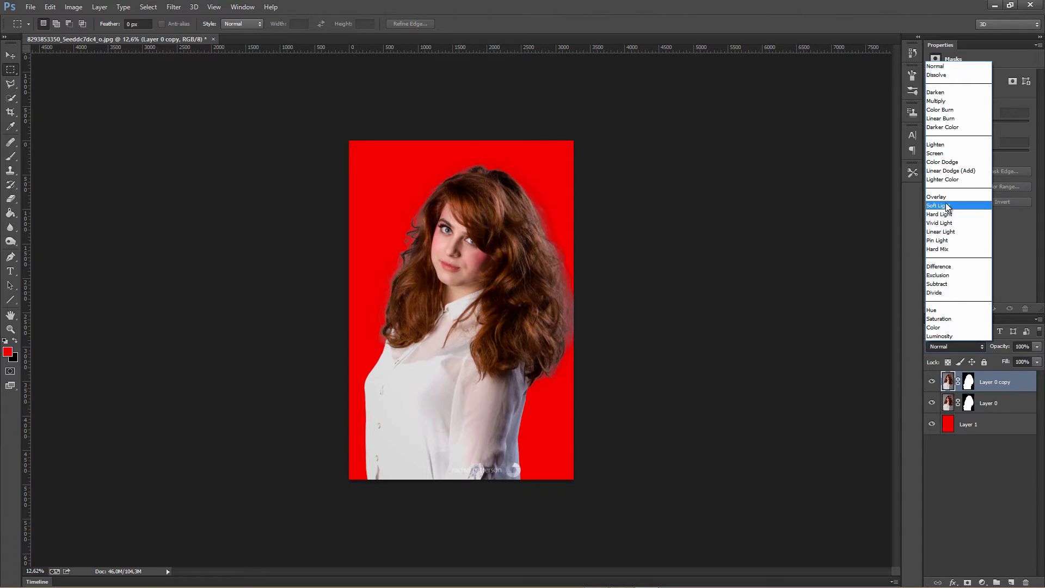
key(Escape)
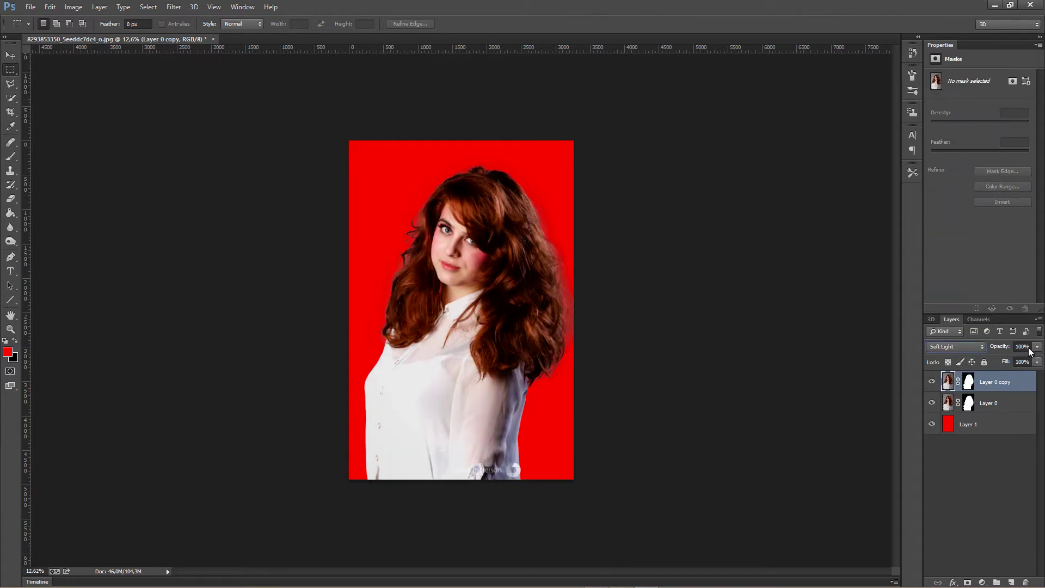
click(1033, 361)
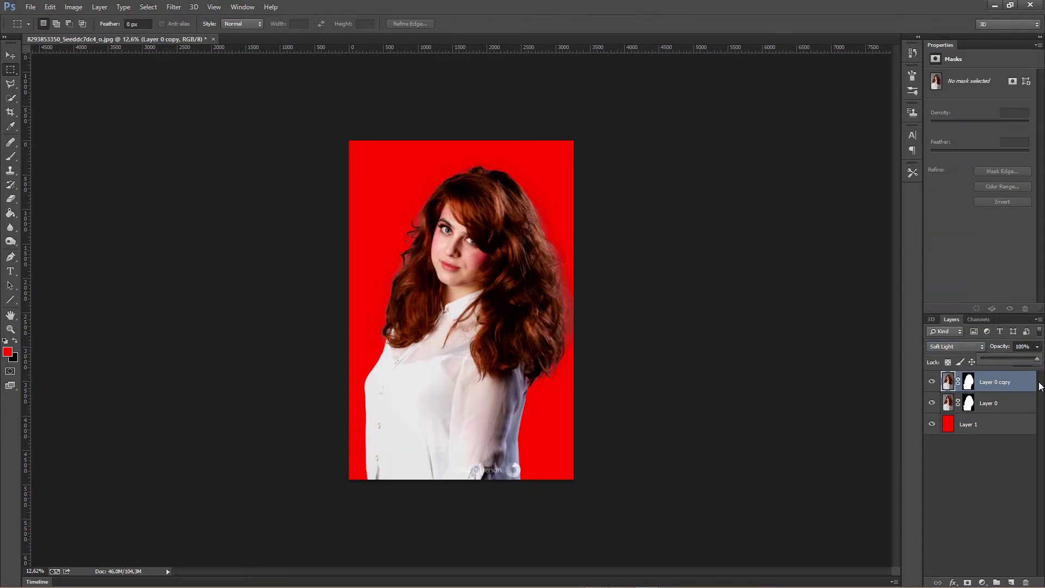
click(1030, 376)
click(1036, 361)
drag(1036, 374, 1011, 357)
click(1037, 346)
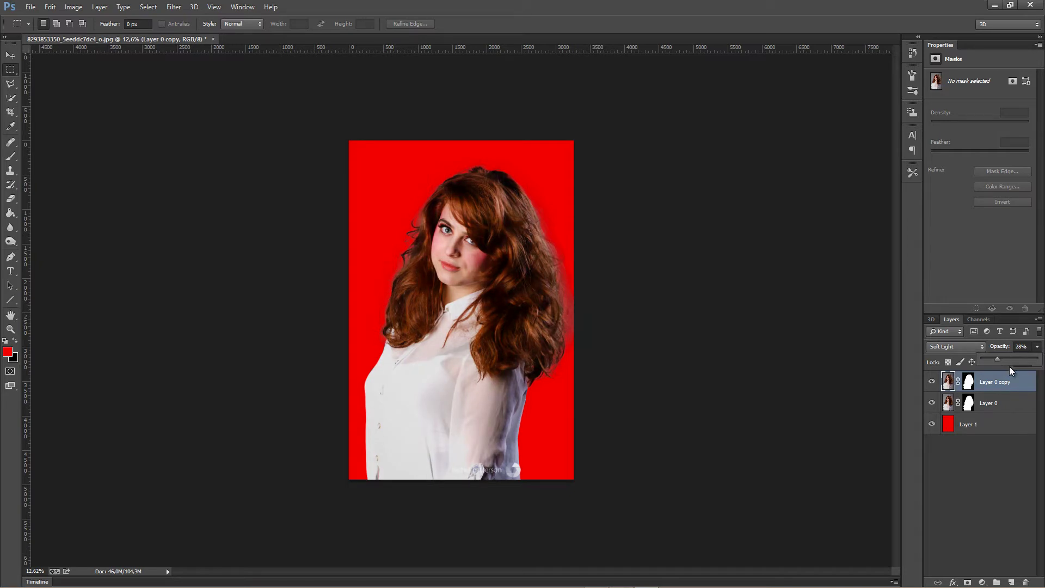
click(932, 381)
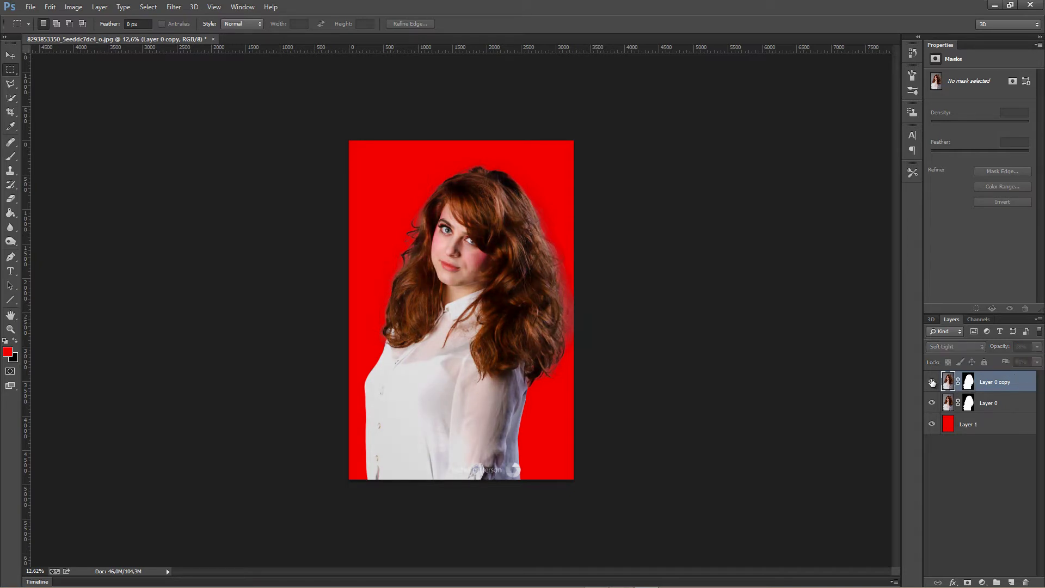
click(931, 382)
click(932, 382)
click(932, 382)
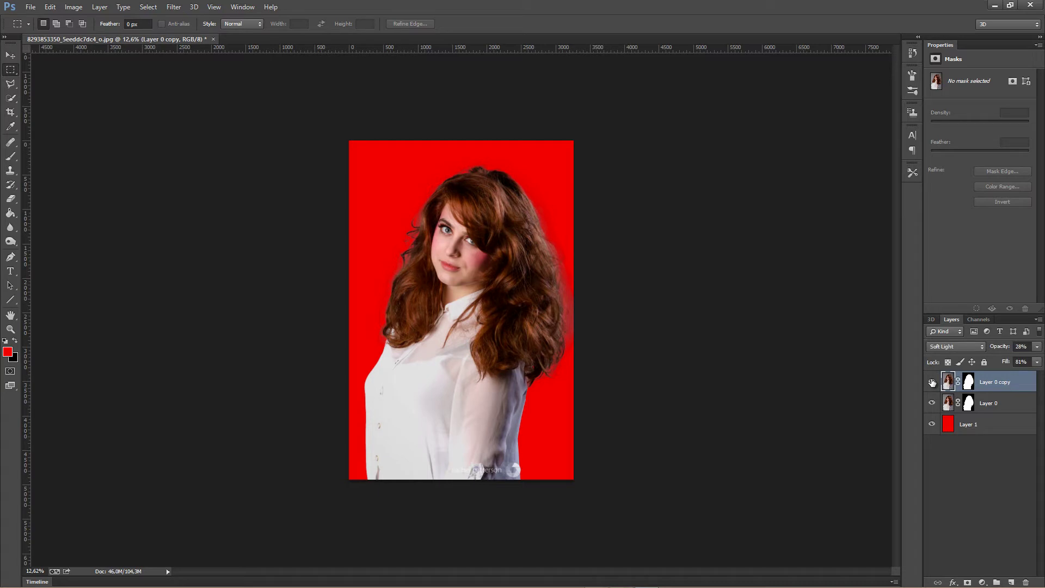
click(931, 382)
click(931, 382)
click(1037, 346)
drag(1013, 360, 1031, 360)
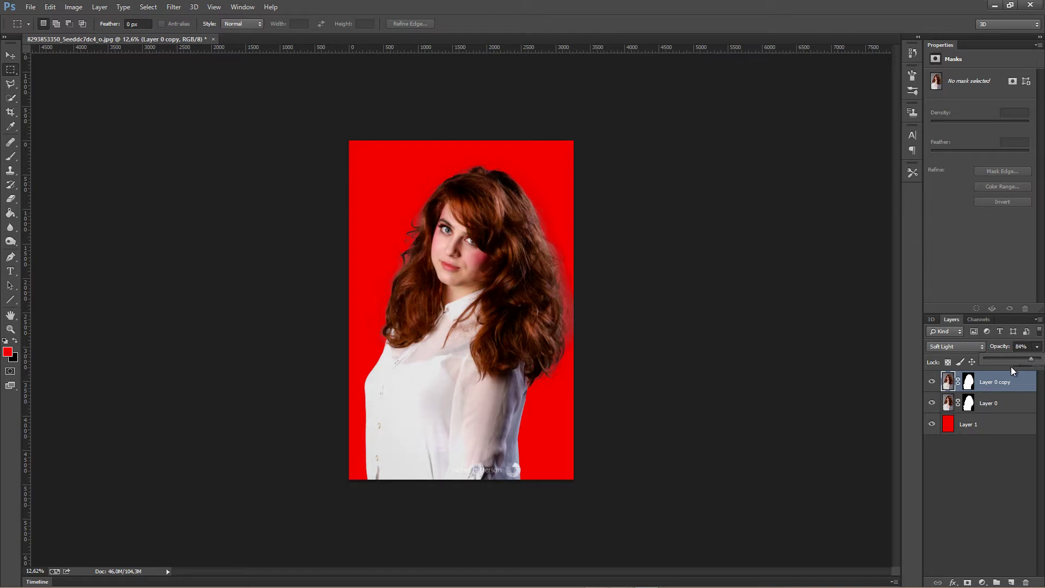
click(932, 382)
click(932, 382)
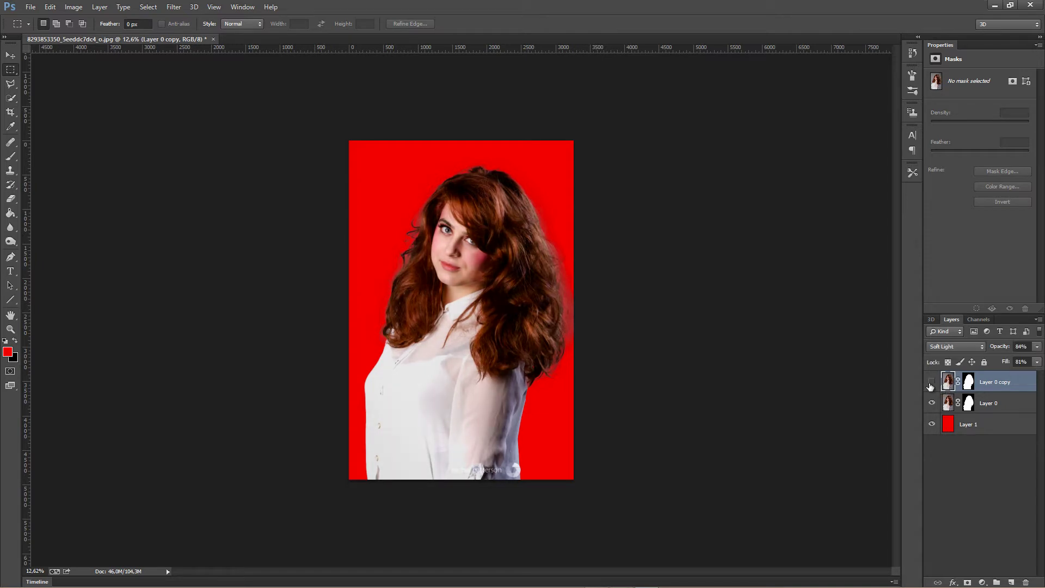
click(932, 382)
click(931, 382)
scroll(507, 265, down, 5)
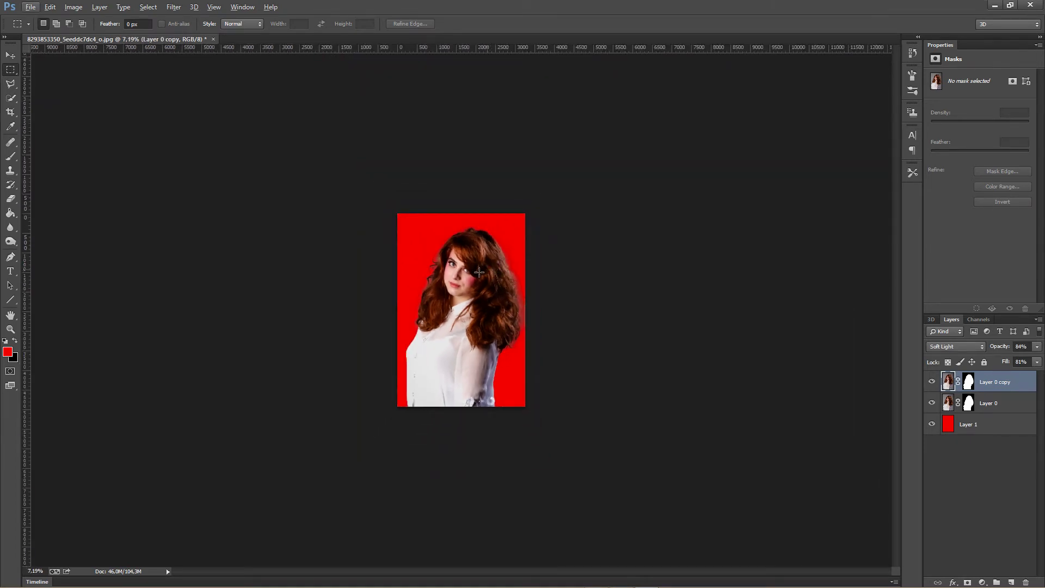
scroll(441, 276, up, 1)
scroll(441, 276, up, 3)
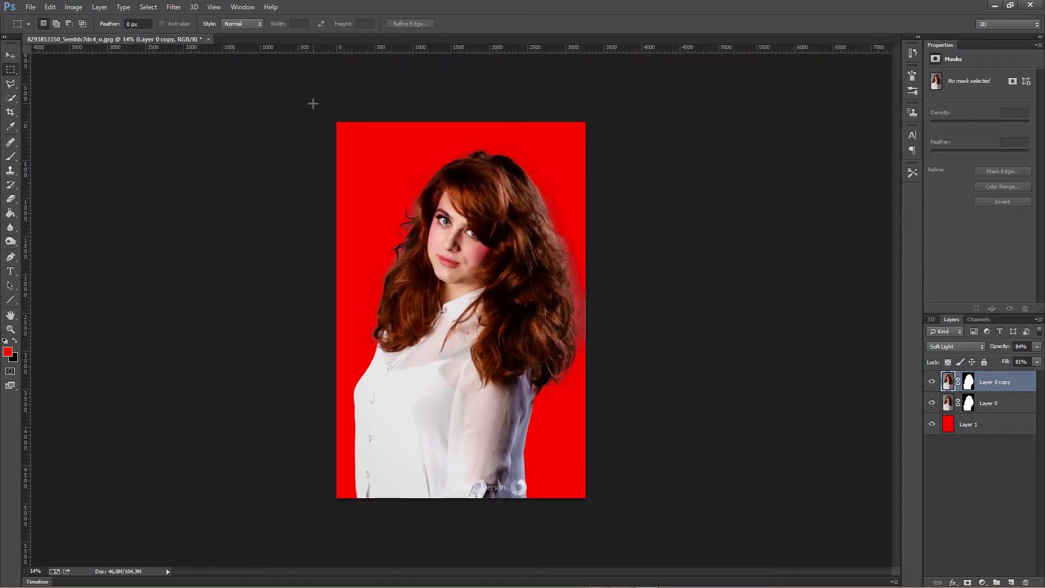
scroll(489, 196, down, 2)
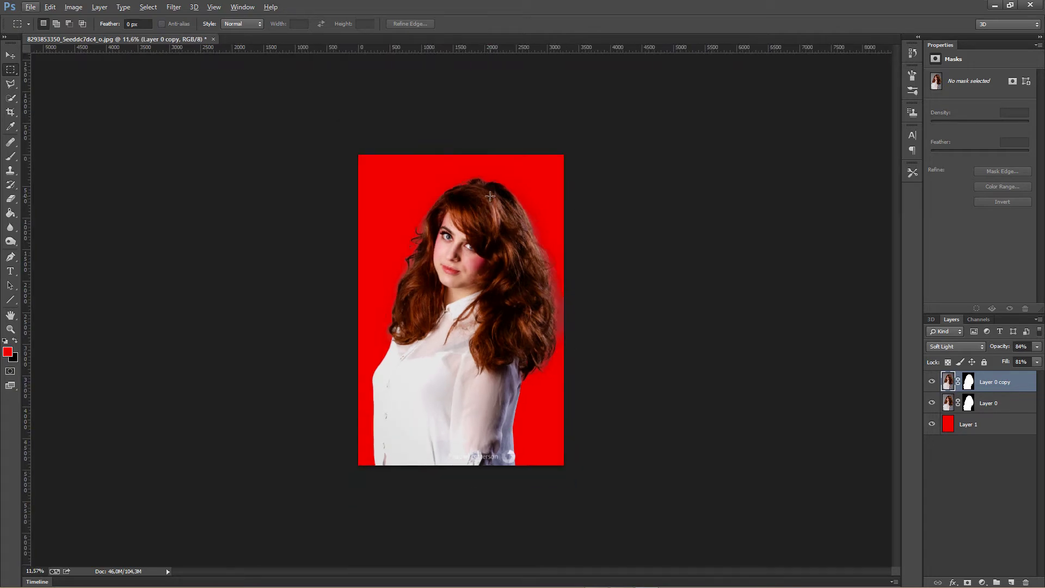
- Close the portrait document with Ctrl+W
key(ctrl+w)
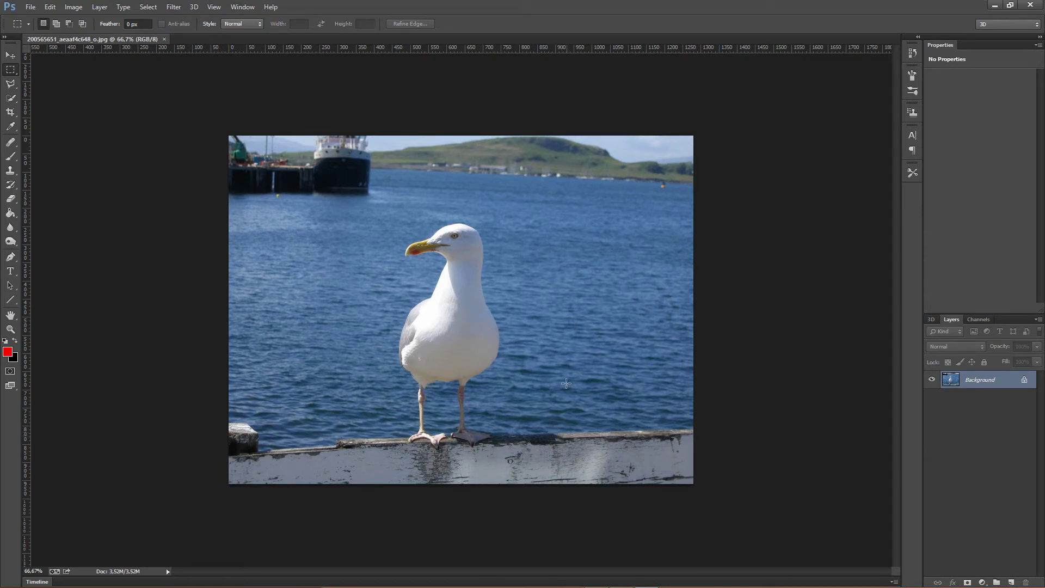
- Trace the gull with the Polygonal Lasso, copy it to Layer 1, and hide the Background
click(14, 86)
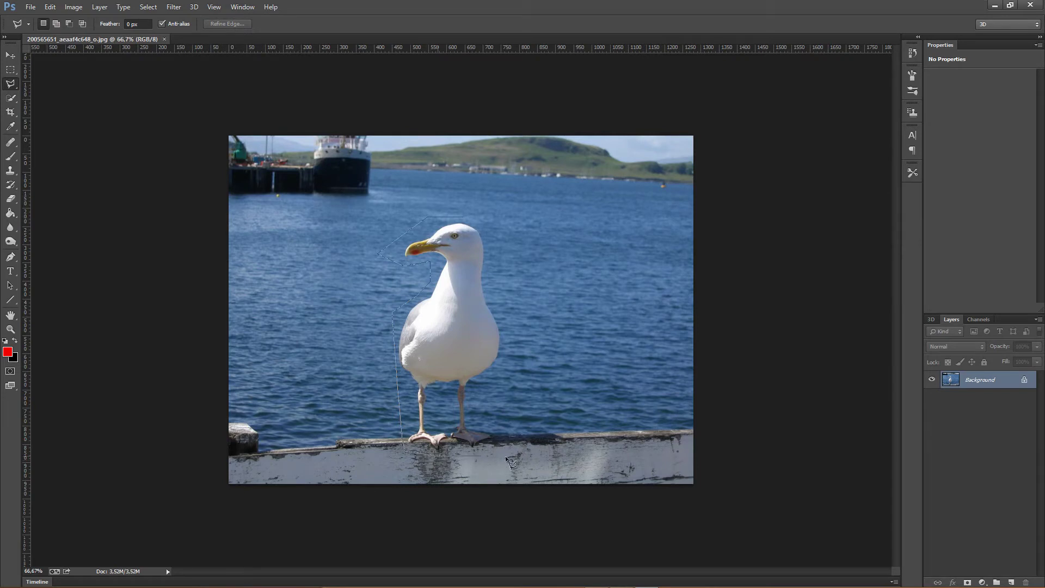
click(503, 439)
click(466, 217)
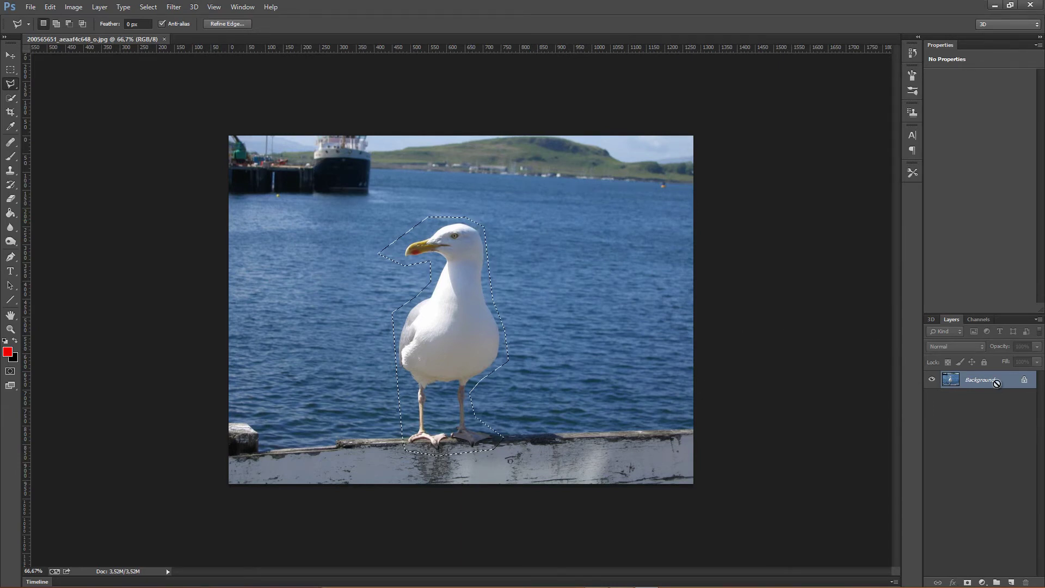
key(ctrl+j)
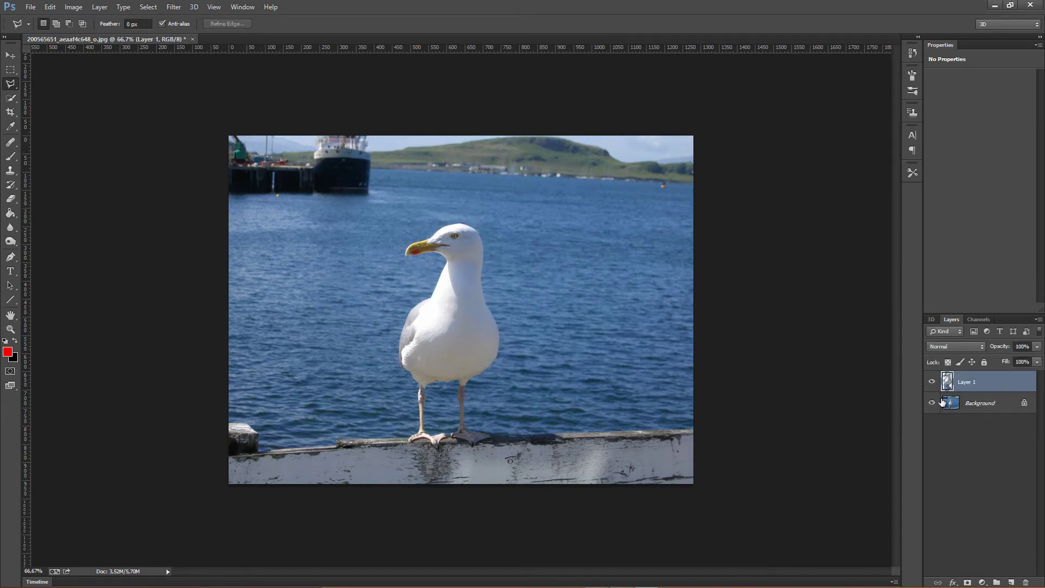
click(932, 402)
scroll(560, 333, up, 5)
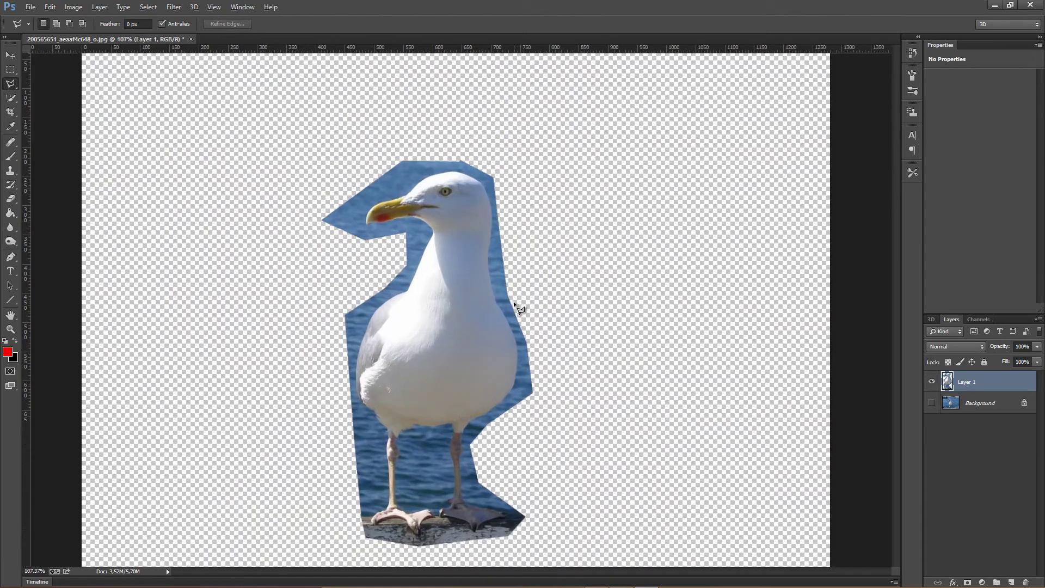
- Select the seagull with Quick Selection and add a layer mask to Layer 1
click(12, 99)
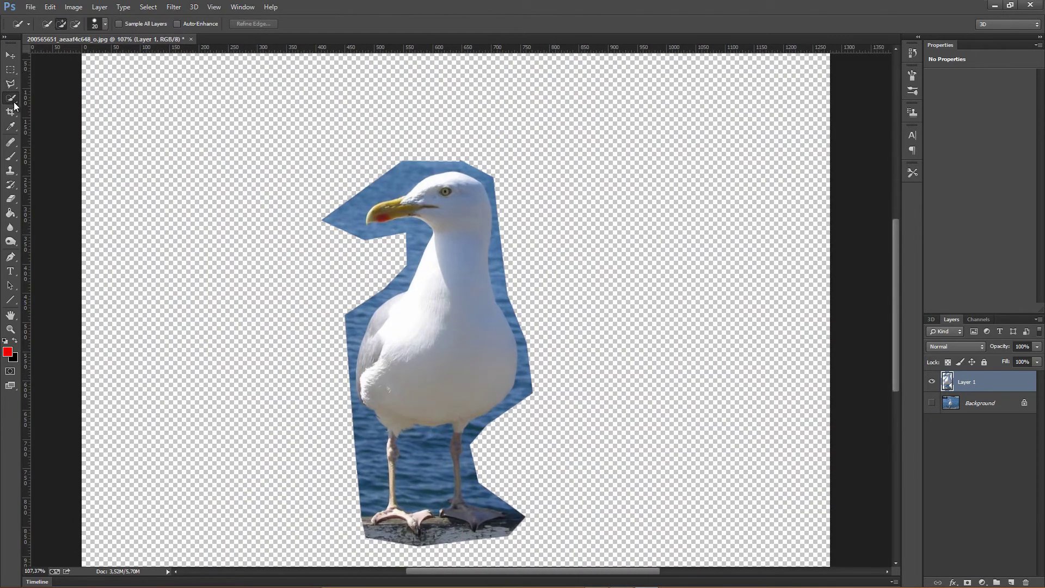
click(425, 169)
key(ctrl+d)
mouse_move(440, 183)
mouse_down()
mouse_move(381, 215)
mouse_move(461, 191)
mouse_move(479, 190)
mouse_move(483, 209)
mouse_up()
key(bracketleft)
key(bracketleft)
scroll(467, 203, down, 1)
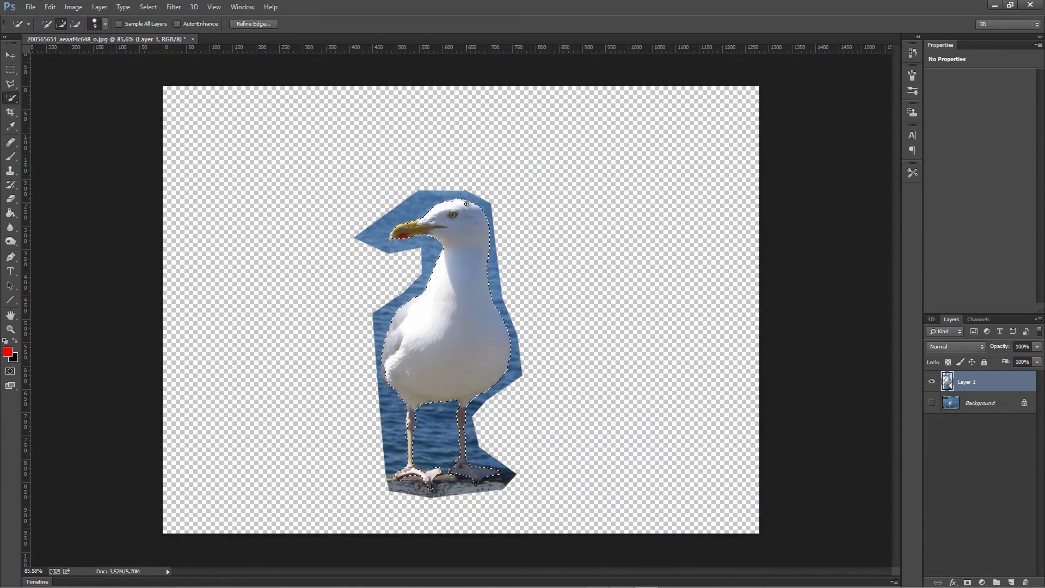
click(967, 583)
- Refine the mask edge with Smart Radius about 3.1 px, Smooth 20 and a slight feather
key(ctrl+plus)
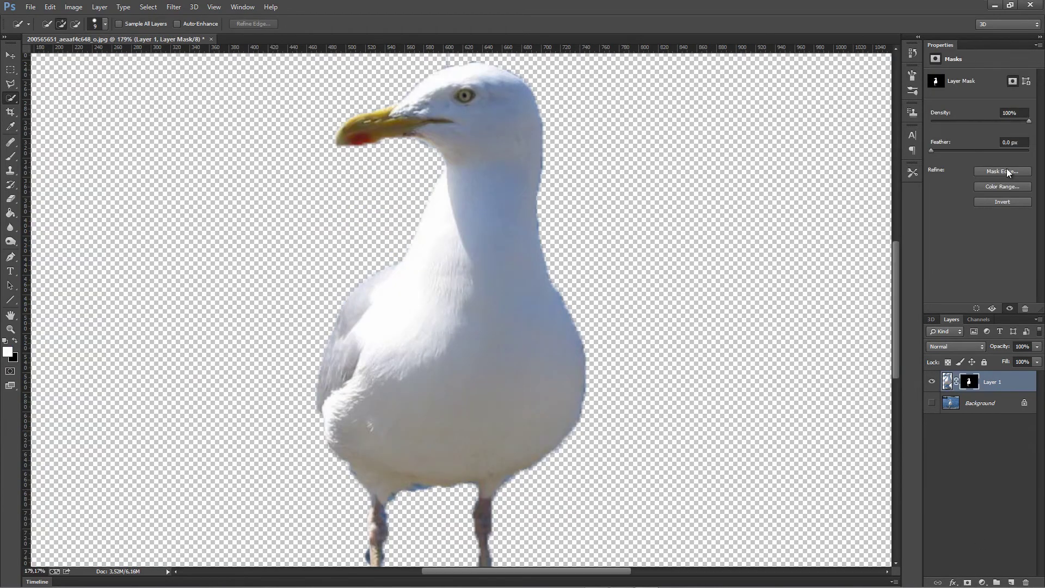
click(1002, 171)
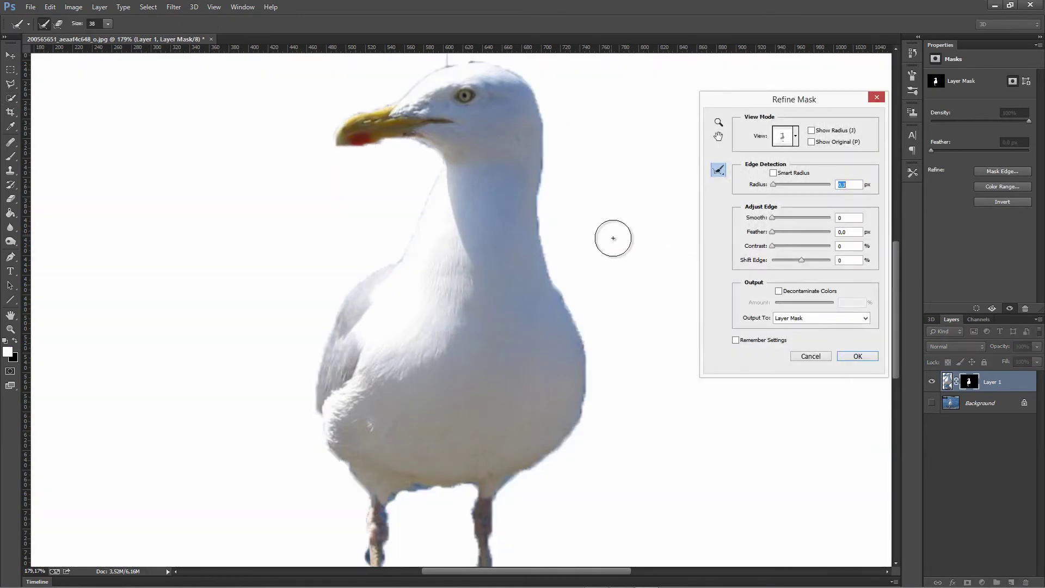
key(Up)
key(Up)
key(Up)
key(Up)
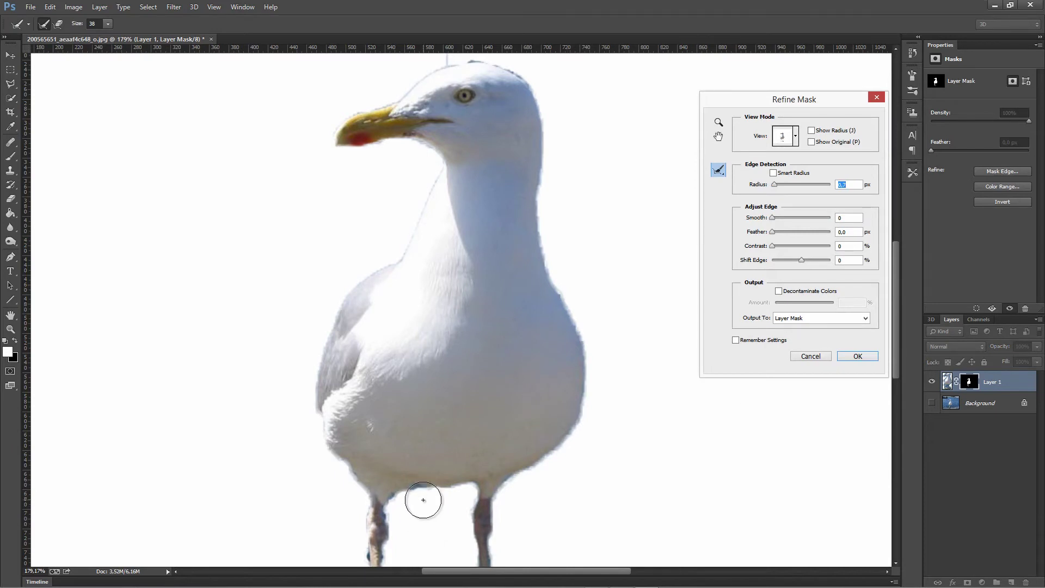
drag(775, 185, 786, 185)
click(773, 174)
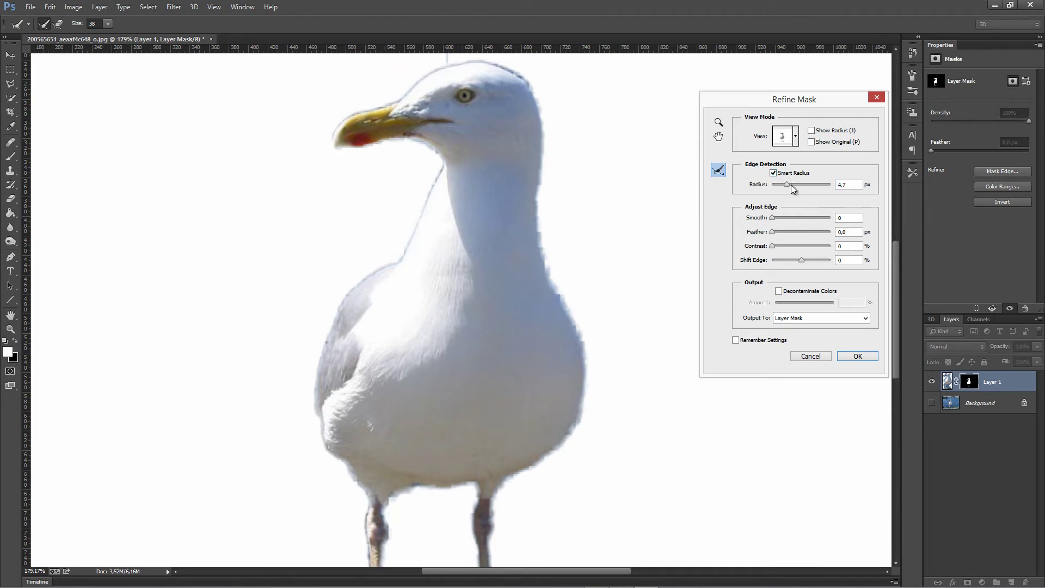
drag(789, 185, 783, 185)
drag(775, 220, 791, 223)
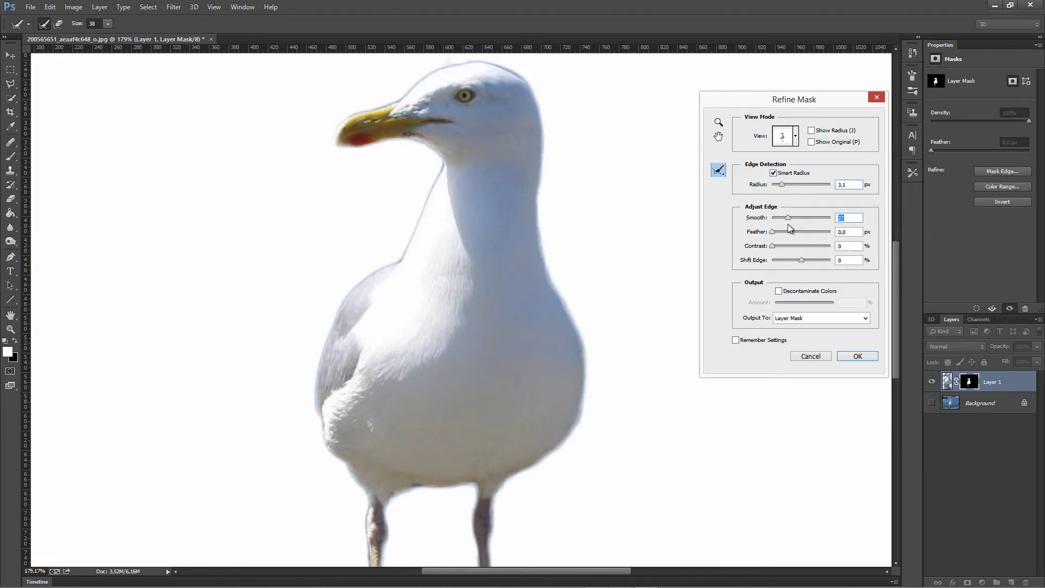
key(Down)
key(Down)
key(Down)
key(Down)
key(Down)
key(Down)
key(Down)
key(alt)
key(alt)
scroll(606, 260, down, 2)
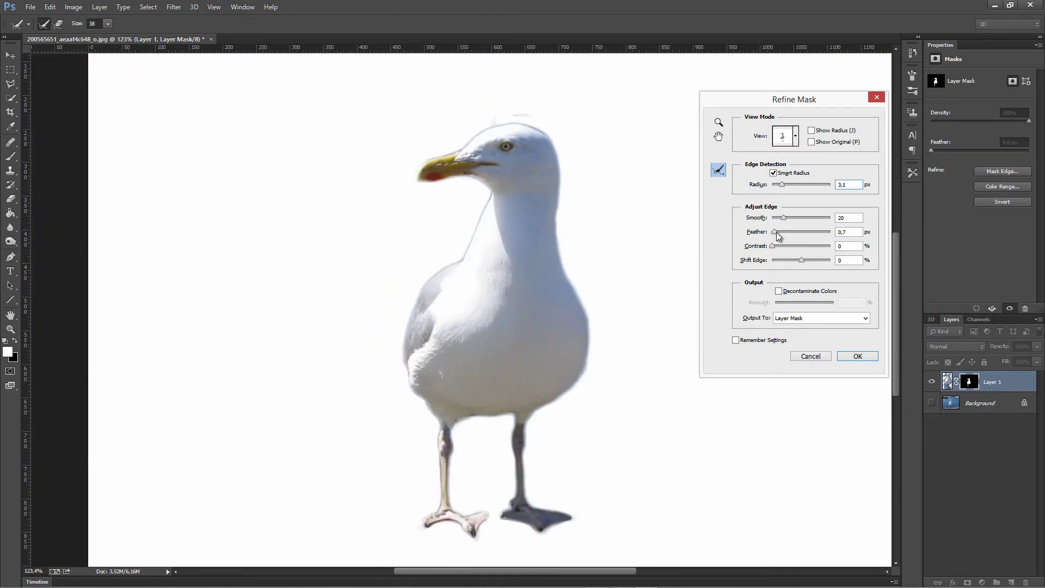
mouse_move(772, 233)
mouse_down()
mouse_move(782, 237)
mouse_move(768, 250)
mouse_up()
click(844, 358)
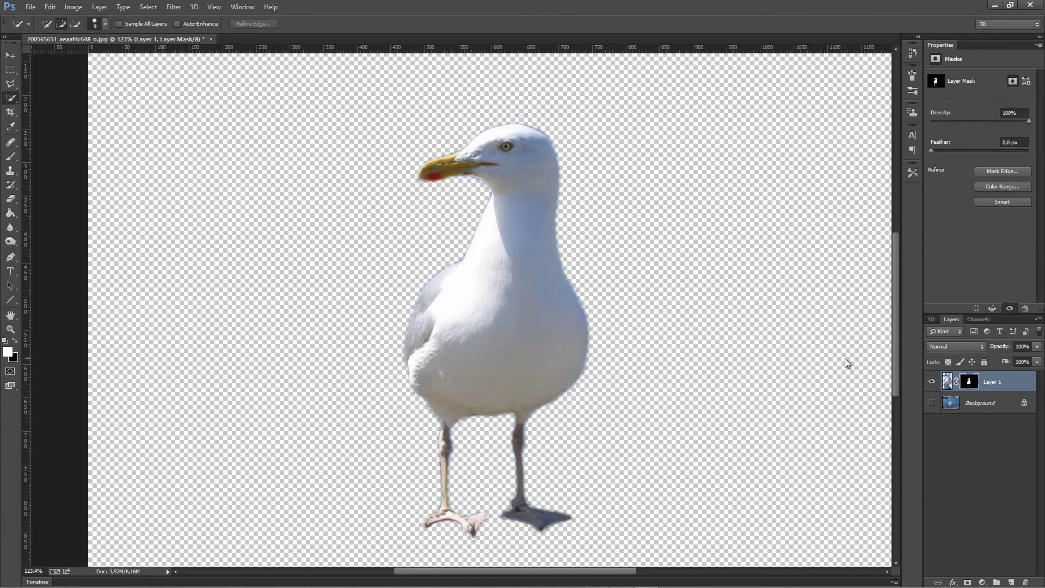
scroll(592, 194, down, 5)
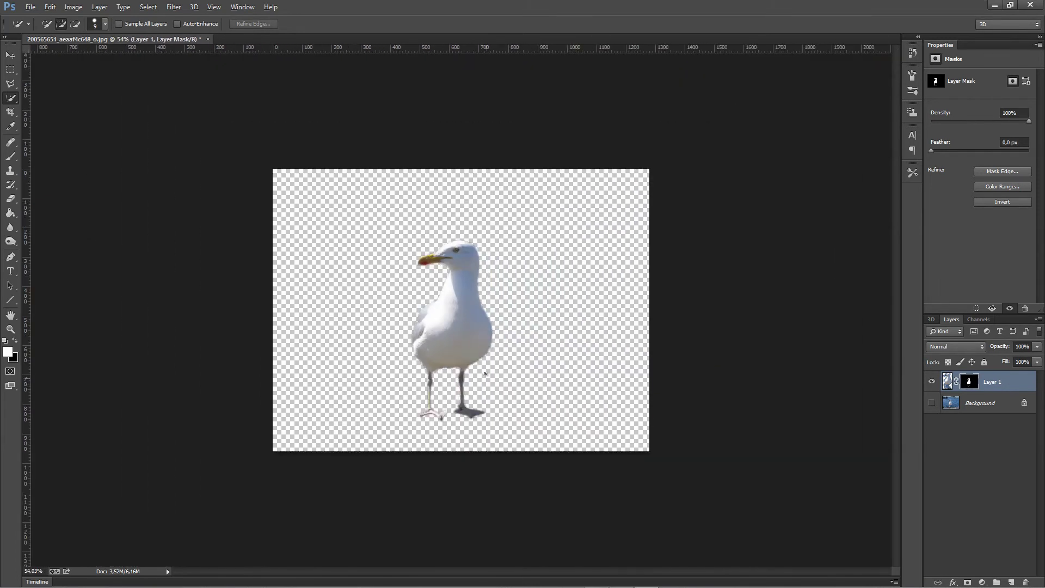
scroll(392, 304, up, 8)
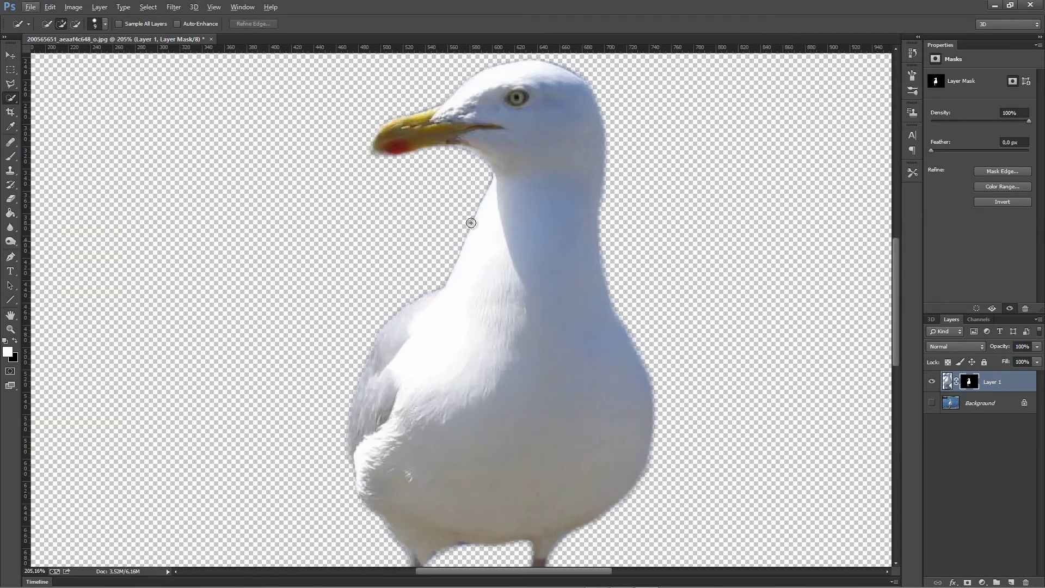
scroll(545, 436, down, 2)
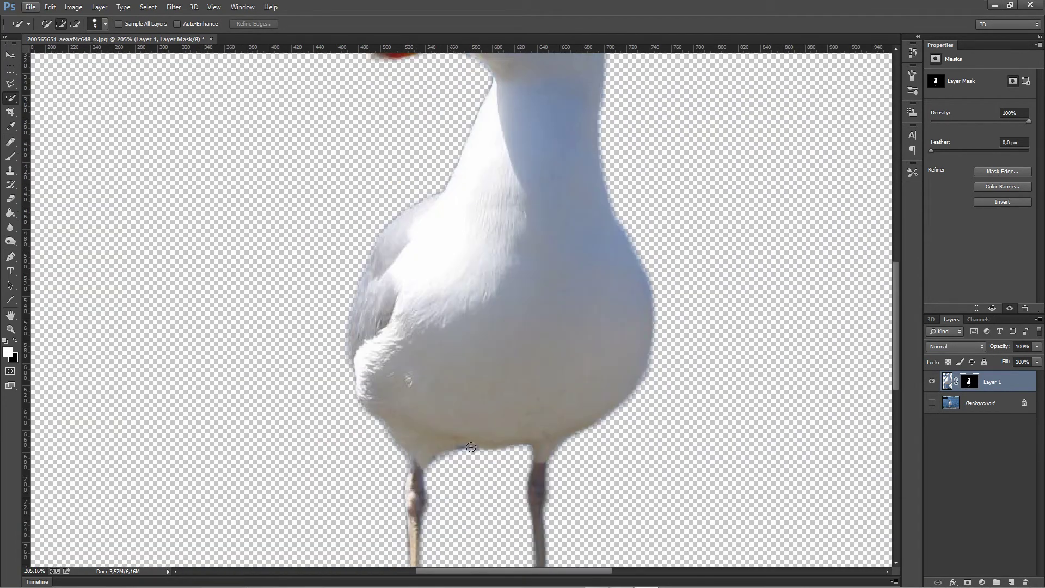
scroll(445, 465, down, 5)
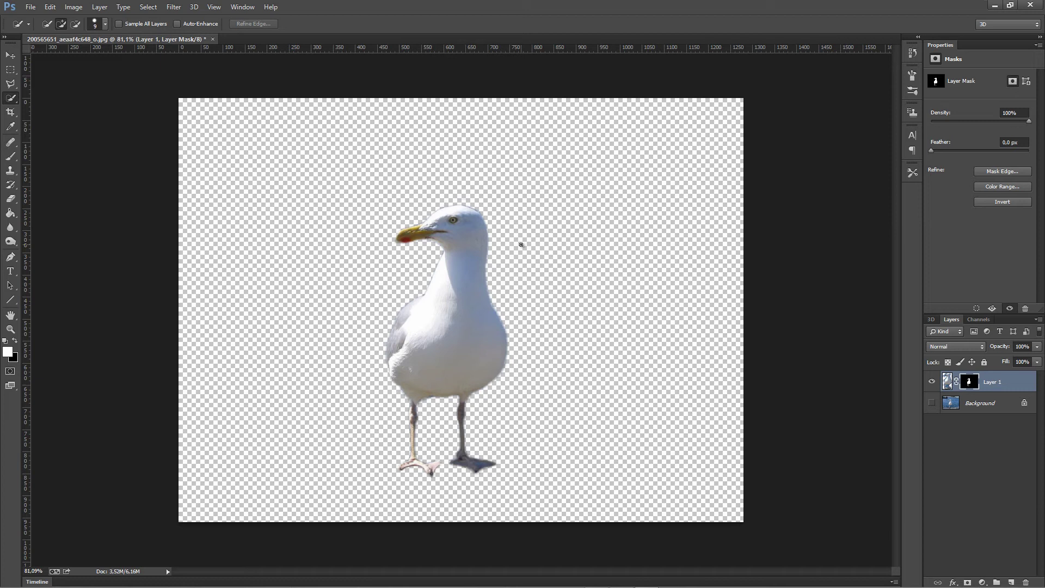
- Hide Layer 1, show the Background and duplicate it into a Background copy
click(931, 381)
click(931, 403)
click(984, 404)
right_click(986, 405)
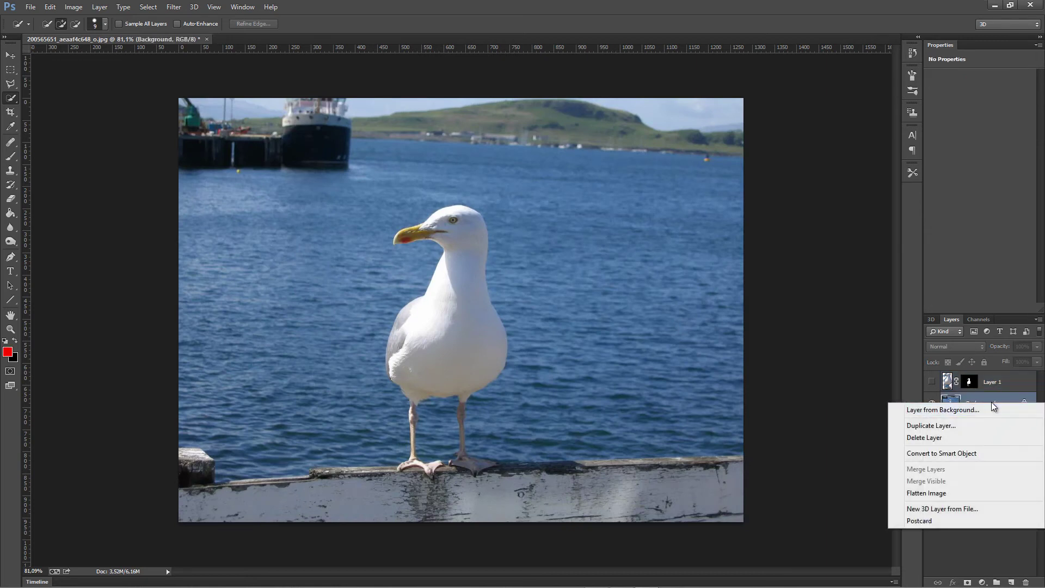
click(995, 395)
key(ctrl+j)
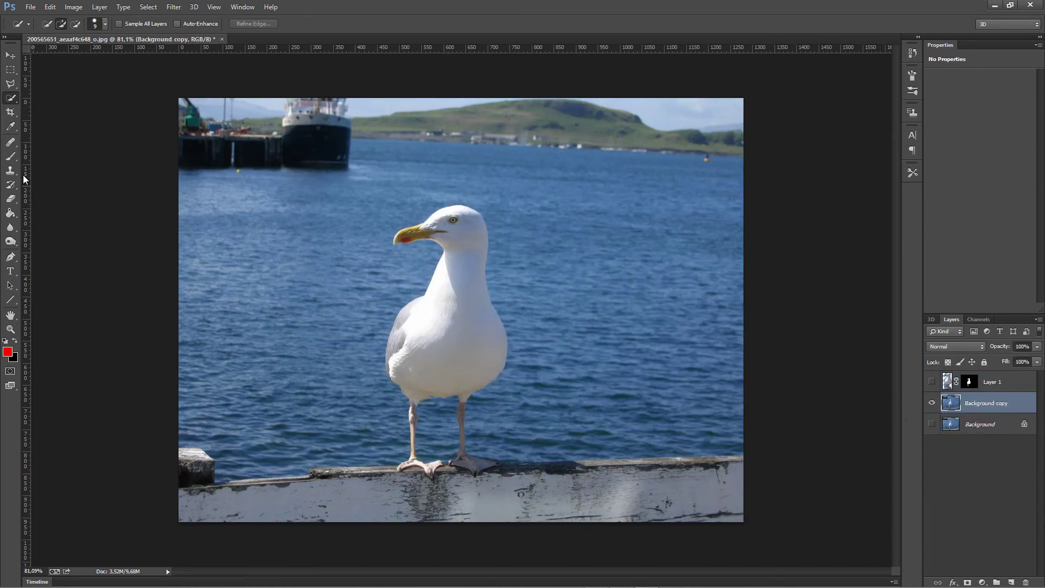
- Trace around the seagull's outline with the Polygonal Lasso on the copy
click(10, 83)
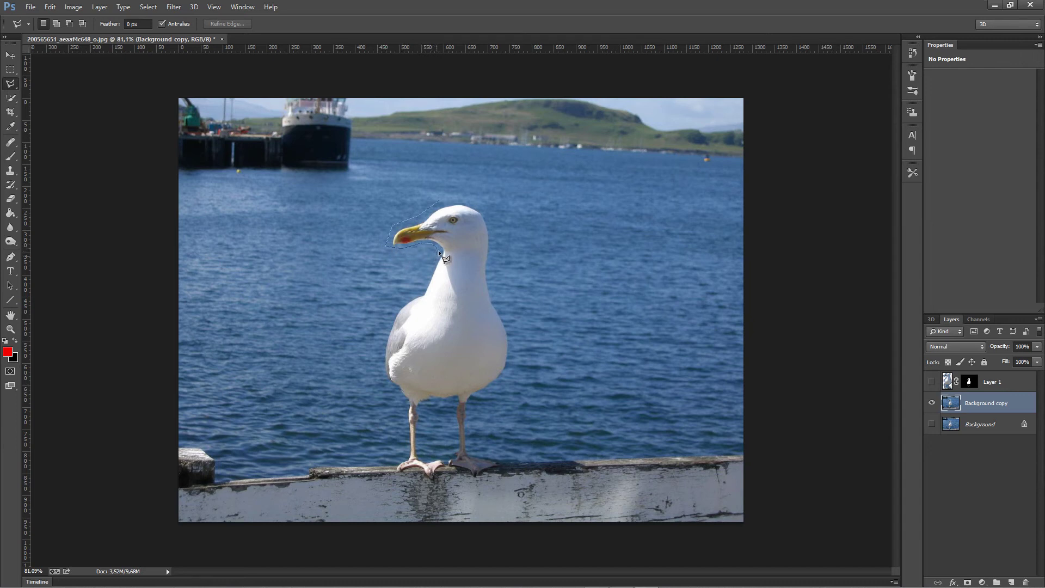
click(430, 265)
click(406, 454)
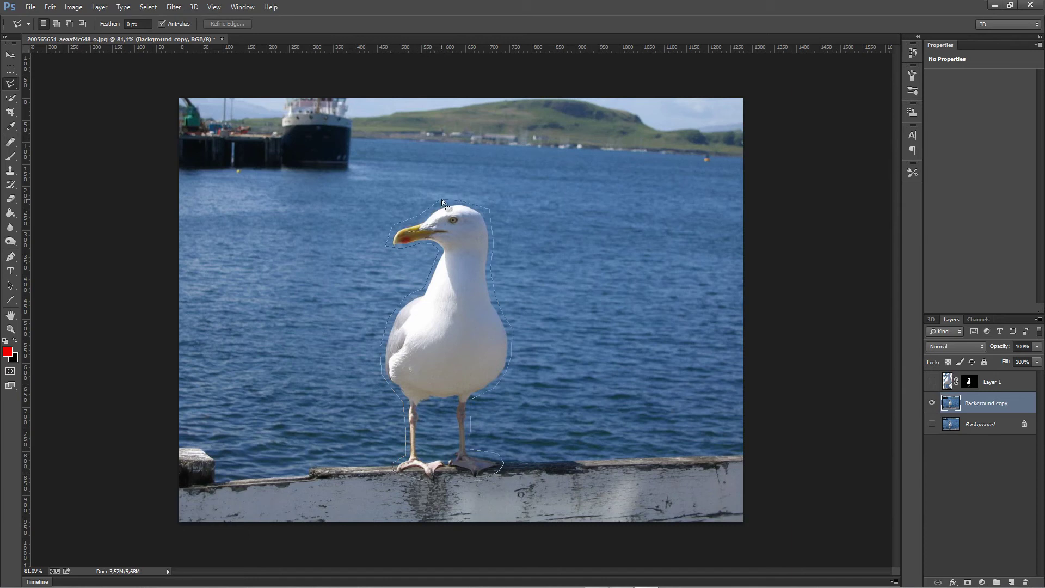
- Close the lasso outline and Content-Aware Fill it to erase the seagull
click(442, 199)
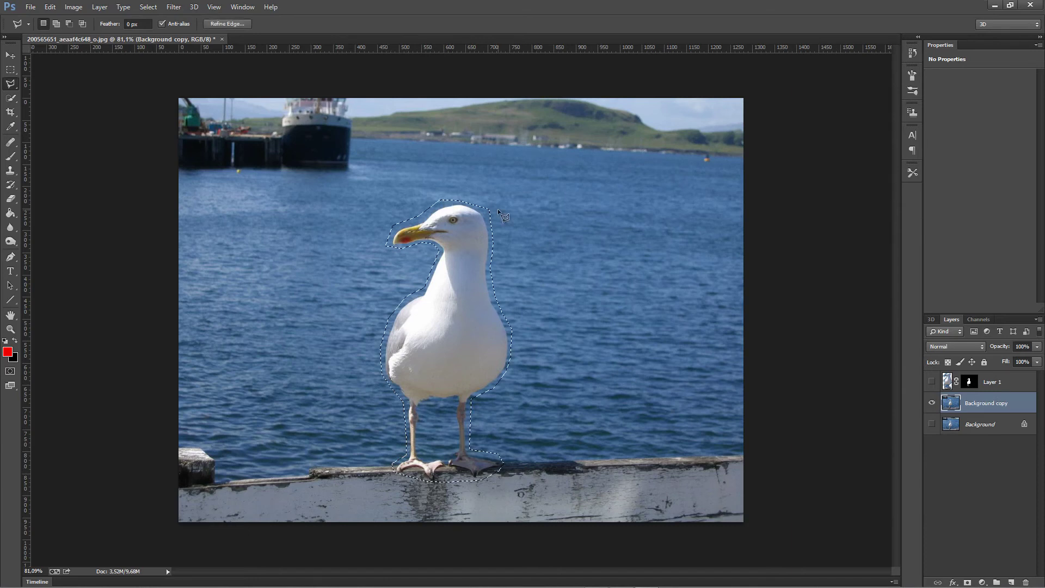
right_click(470, 239)
click(526, 396)
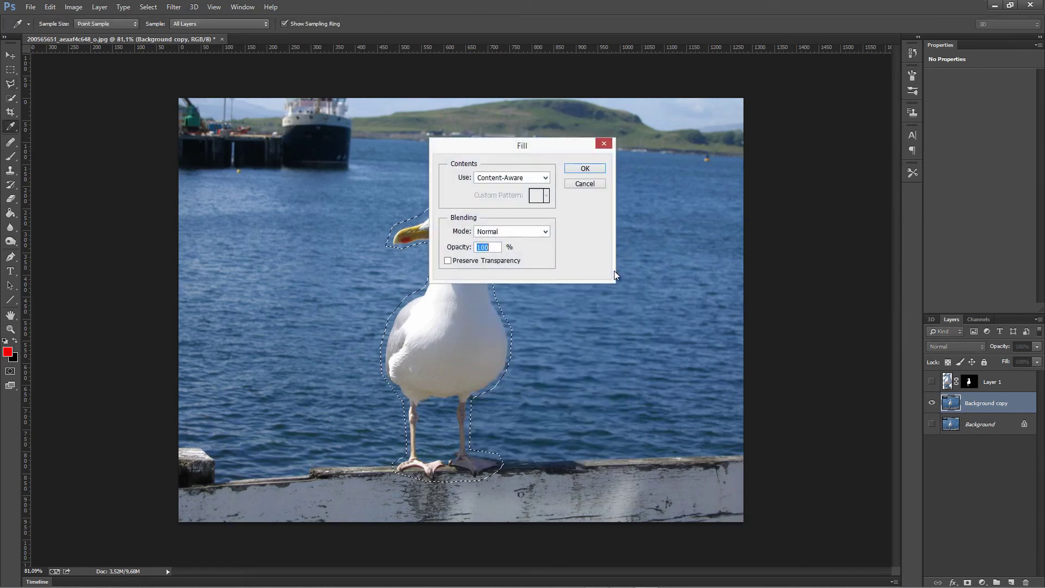
drag(523, 141, 599, 134)
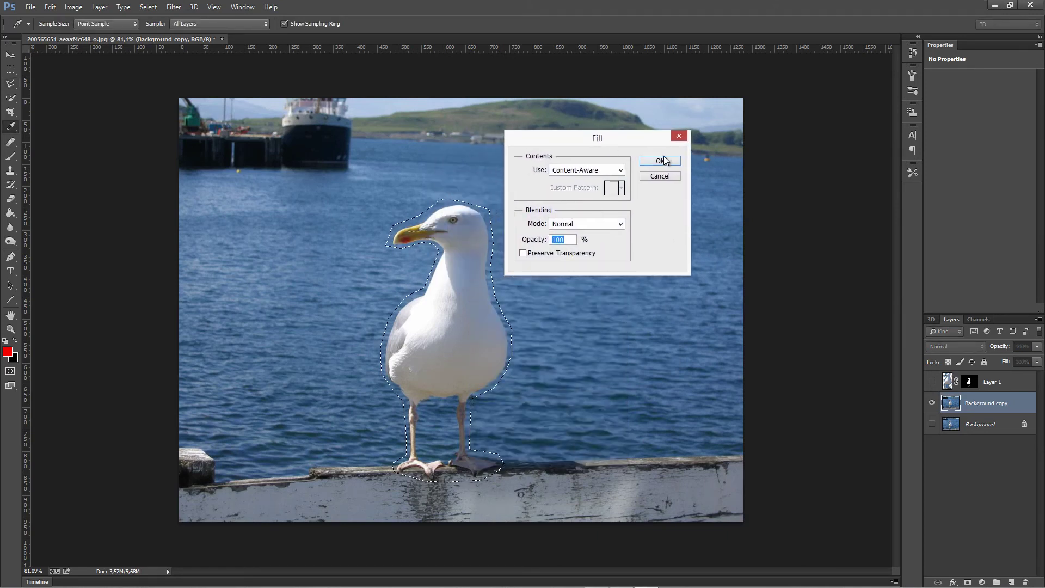
click(663, 161)
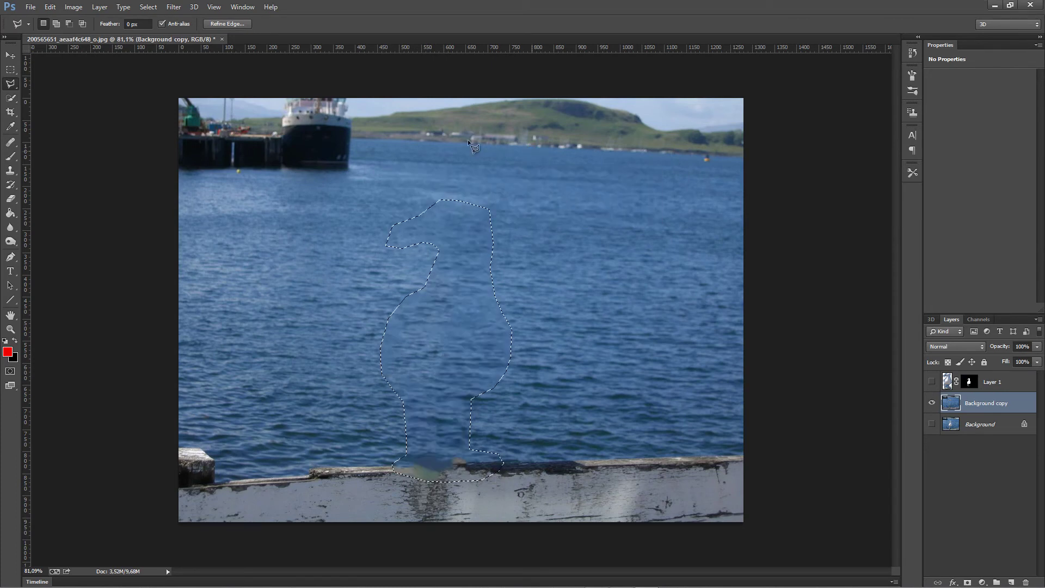
- Drop the seagull selection and content-aware fill the blurred patch on the pier wall edge
click(10, 69)
right_click(396, 194)
click(397, 198)
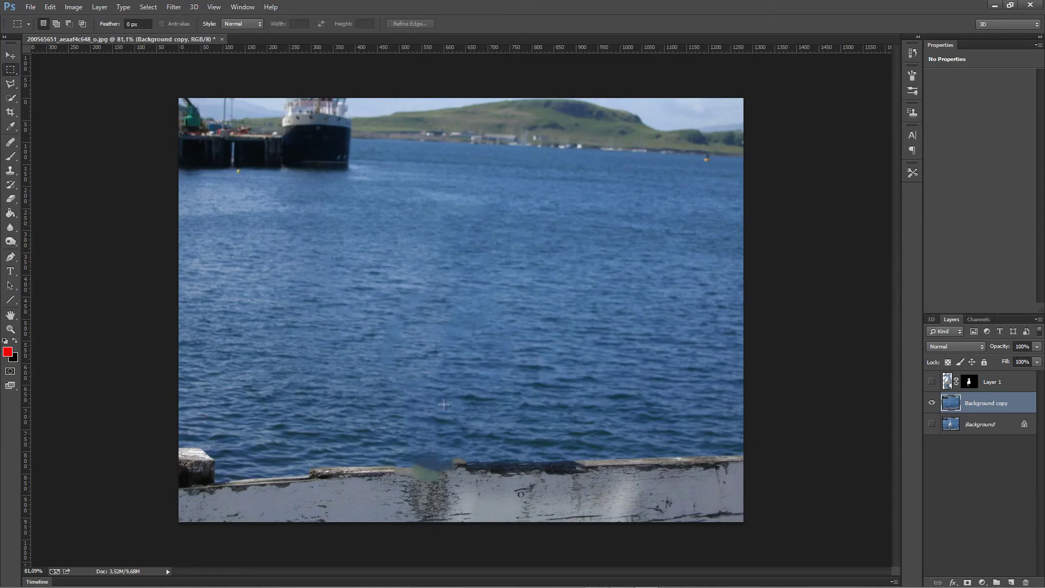
drag(395, 480, 466, 451)
right_click(446, 460)
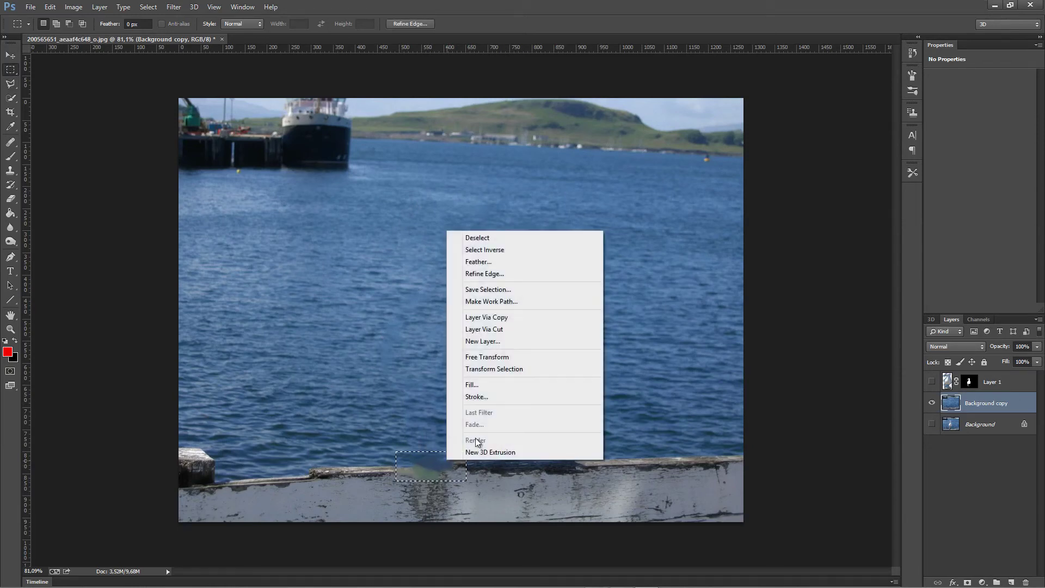
click(480, 385)
click(658, 159)
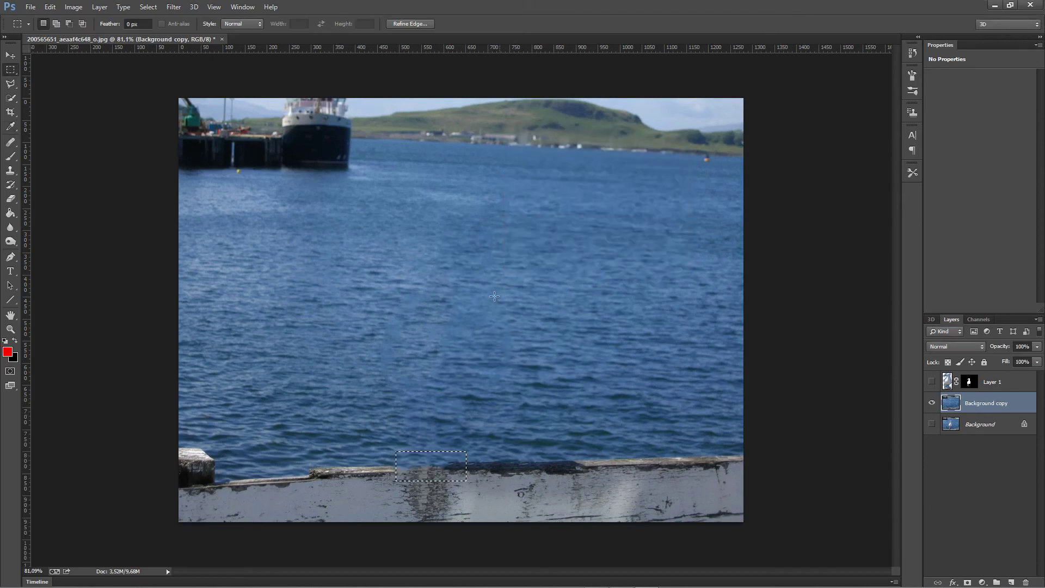
right_click(494, 296)
click(506, 301)
- Content-aware fill the remaining smudge along the pier edge, then deselect
scroll(376, 499, up, 3)
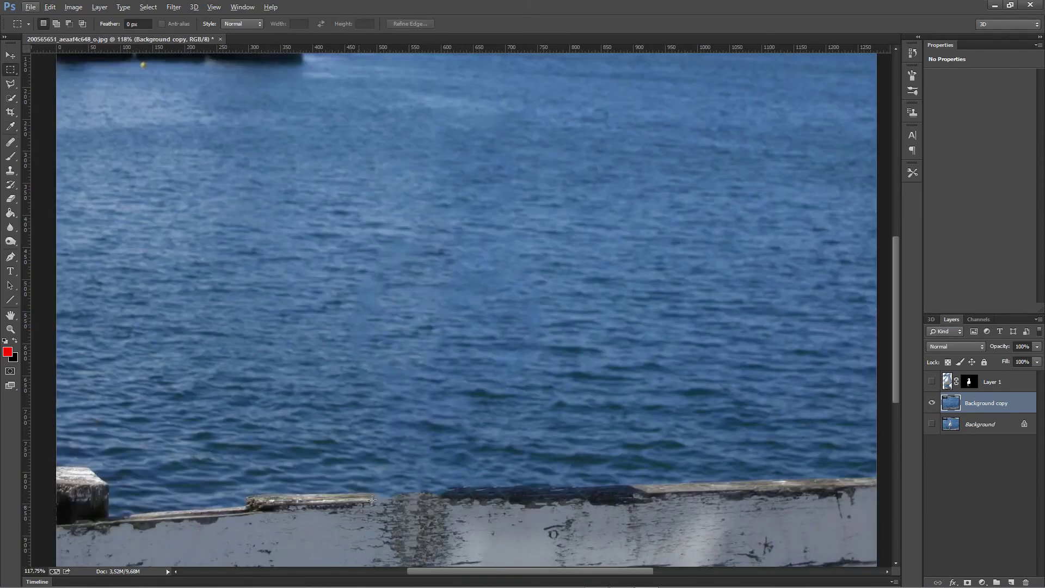
drag(358, 507, 457, 480)
right_click(456, 479)
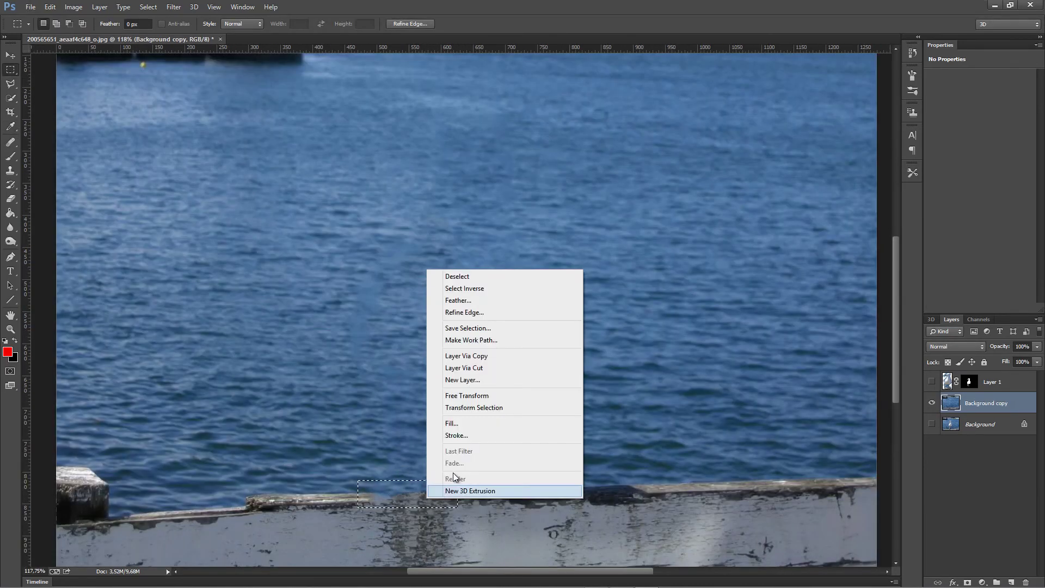
click(455, 423)
click(674, 161)
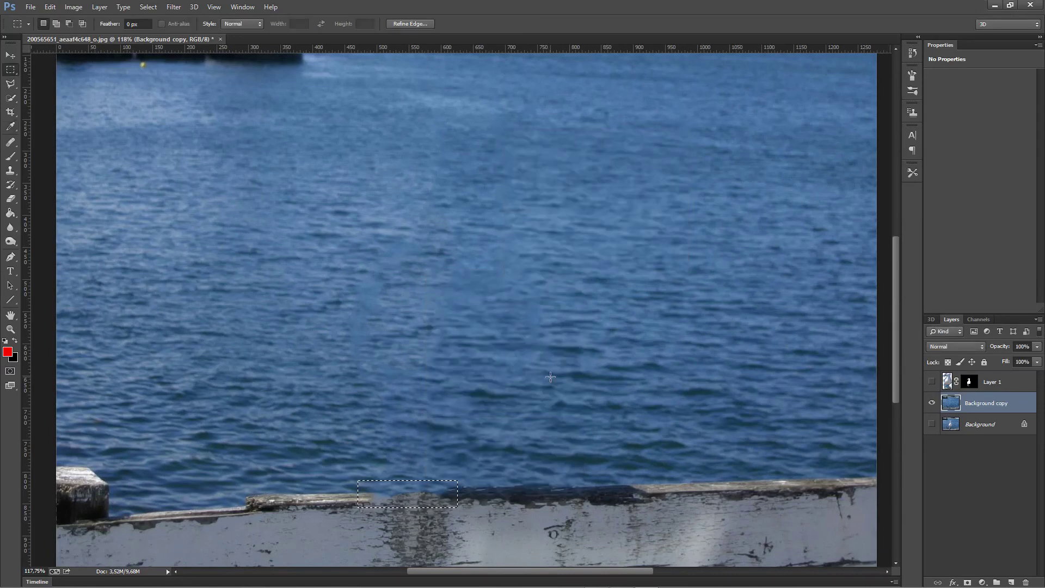
right_click(493, 412)
click(517, 187)
- Remove the faint vertical ghost streak in the water with a content-aware fill
scroll(513, 385, down, 3)
scroll(513, 386, down, 1)
scroll(489, 419, up, 4)
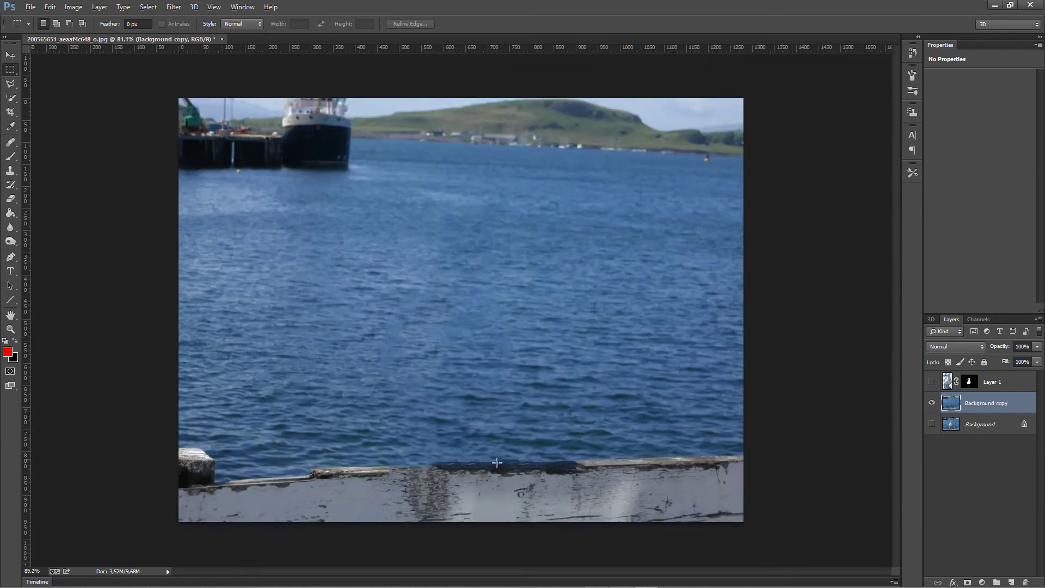
scroll(498, 479, up, 2)
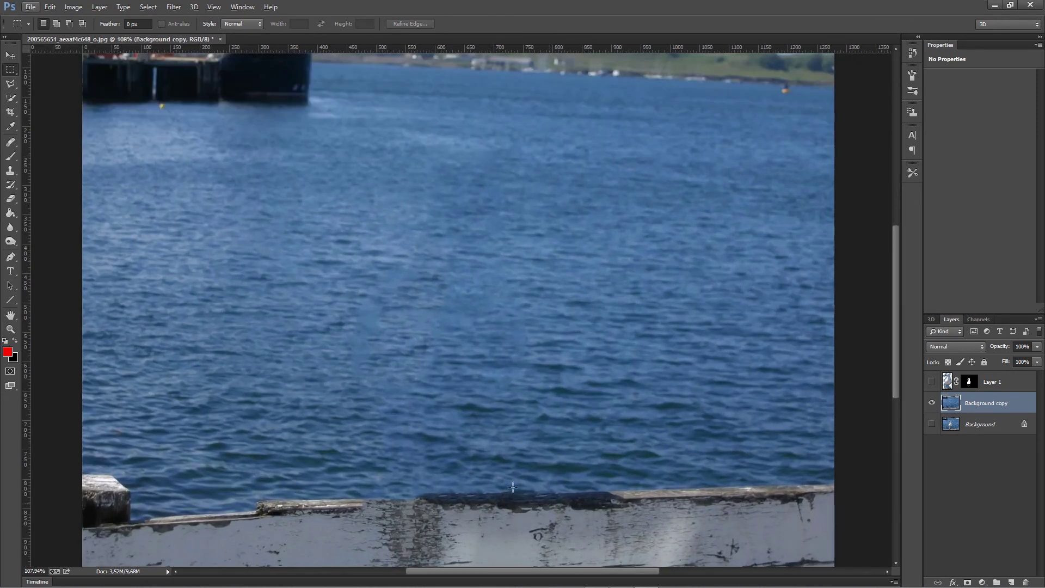
drag(349, 294, 386, 395)
right_click(355, 349)
click(381, 505)
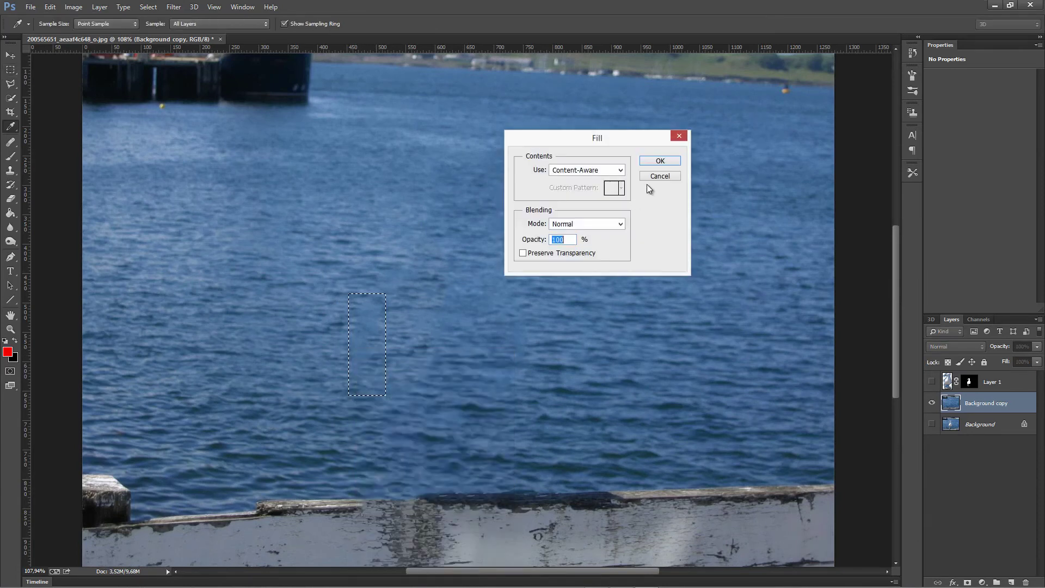
click(660, 160)
right_click(465, 283)
click(490, 289)
- Content-aware fill another small streak in the water and deselect
scroll(424, 387, down, 3)
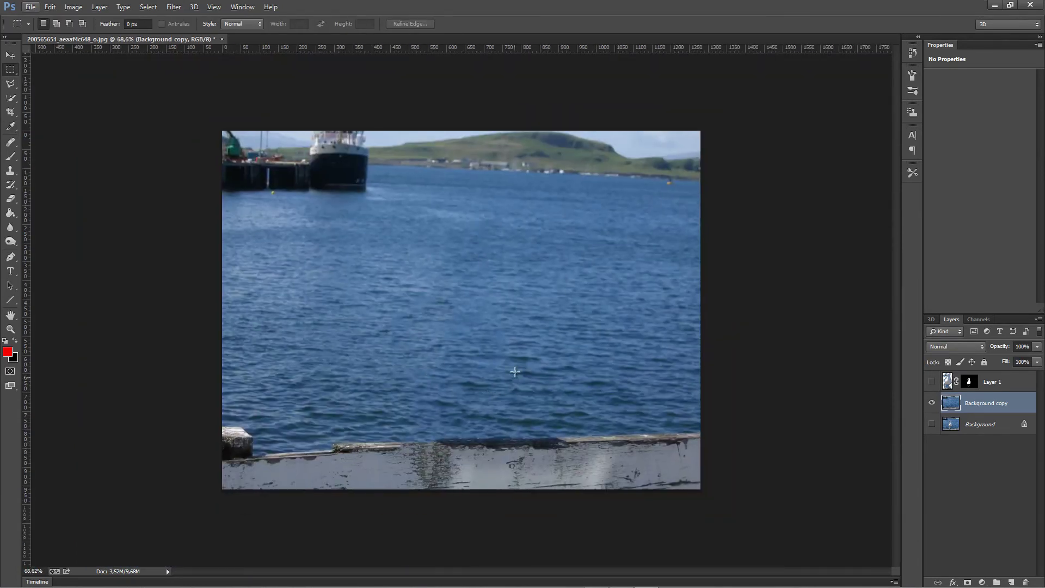
drag(513, 370, 492, 325)
right_click(510, 343)
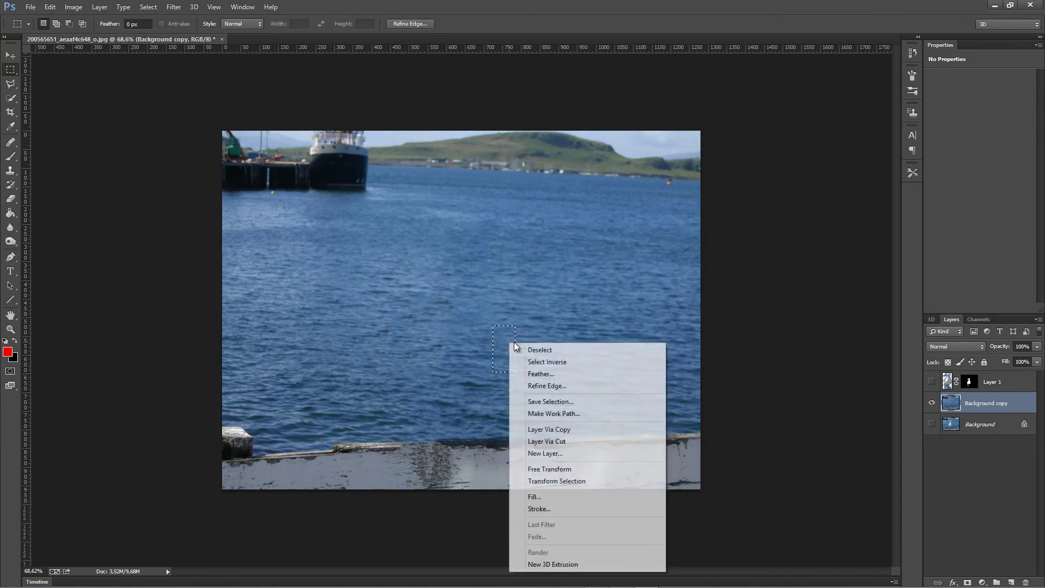
click(535, 496)
click(659, 160)
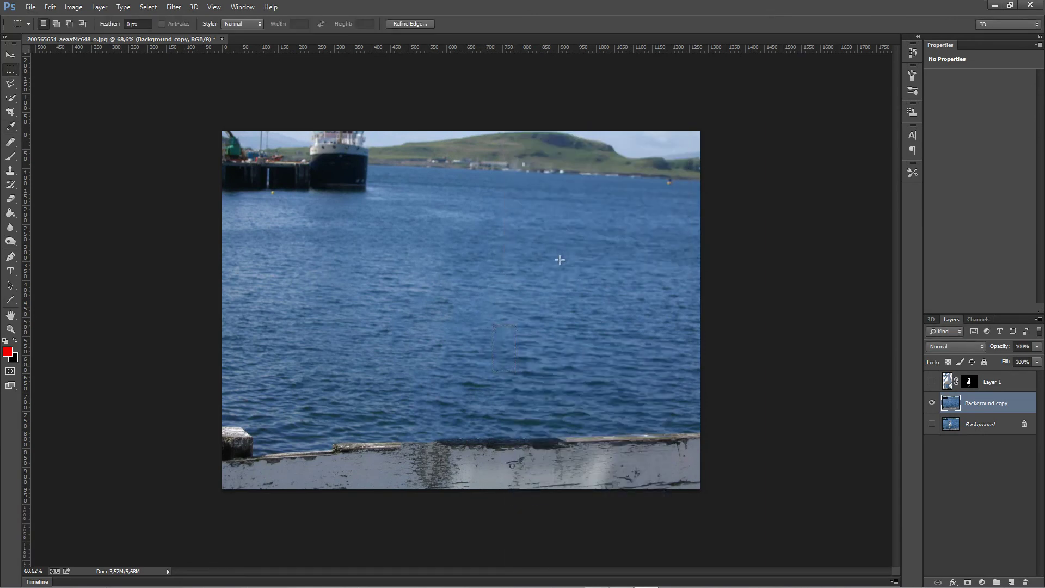
right_click(559, 260)
click(578, 265)
- Content-aware fill the last remaining streak in the upper water and deselect
scroll(452, 277, down, 2)
drag(476, 247, 501, 283)
right_click(495, 275)
click(524, 427)
click(656, 163)
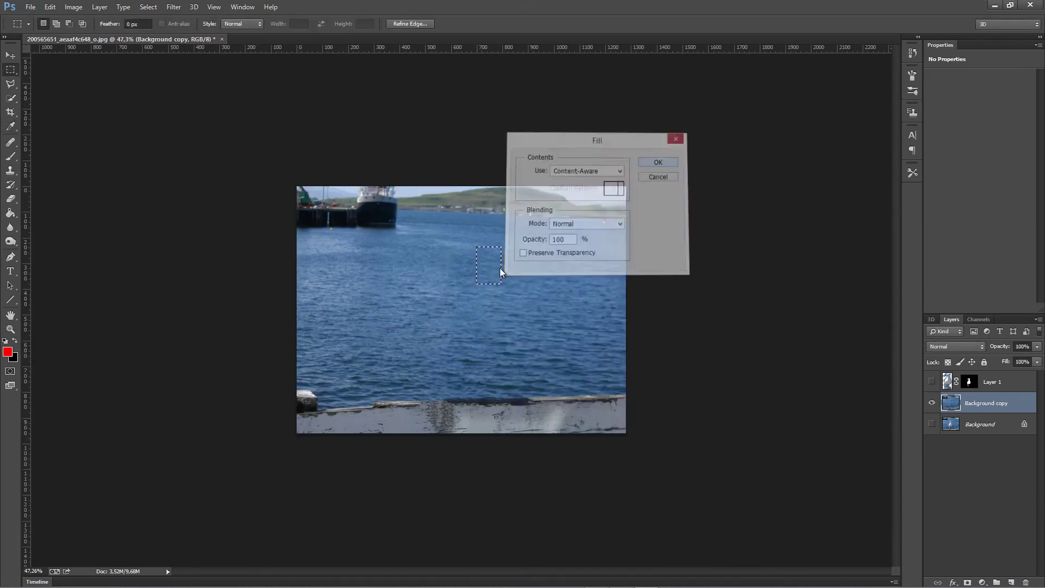
right_click(518, 262)
click(523, 269)
- Toggle Layer 1's seagull on and off to compare, leaving it visible over the cleaned harbour
scroll(511, 333, down, 1)
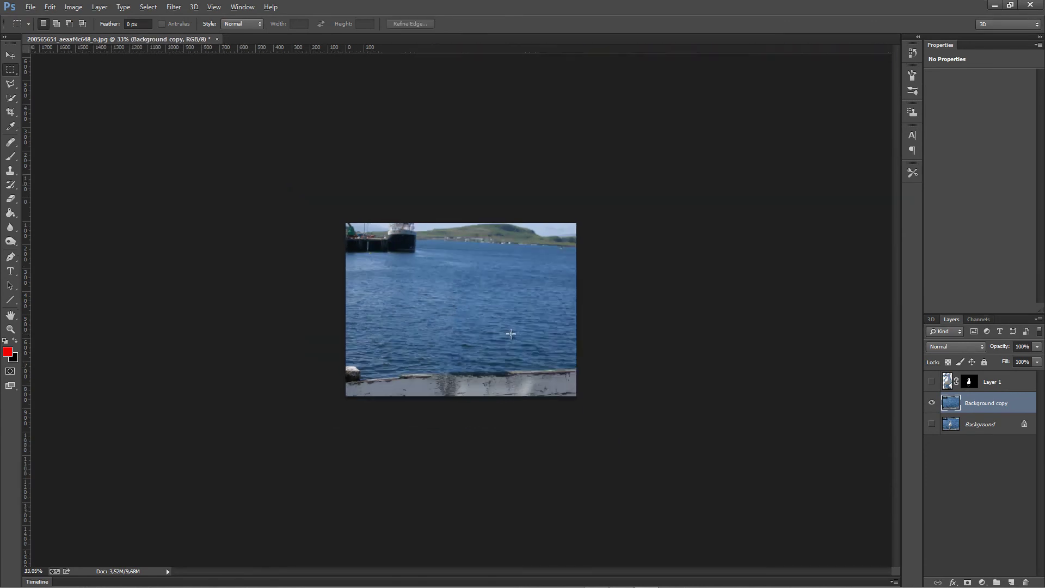
scroll(510, 333, down, 1)
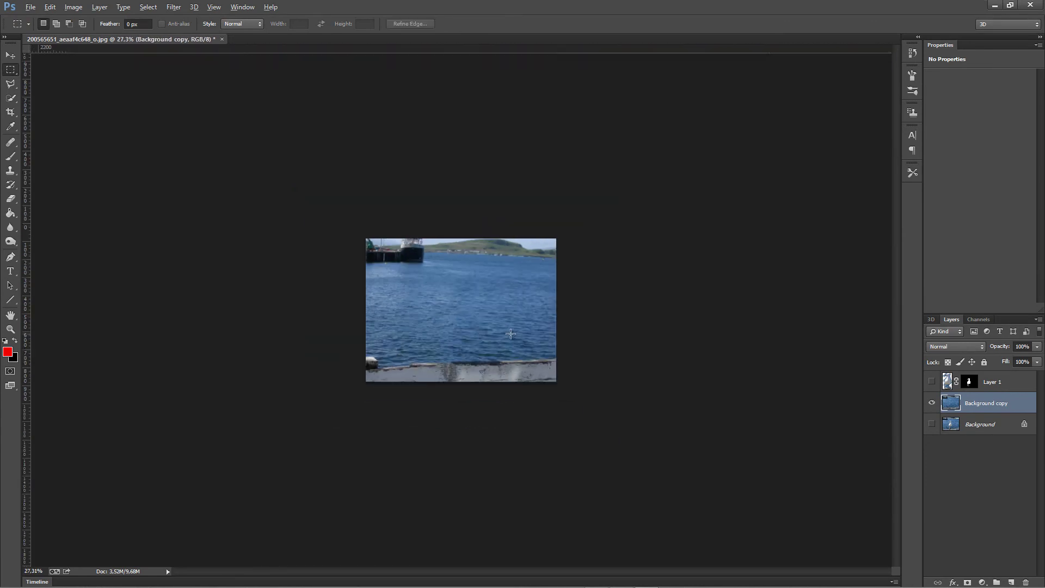
click(931, 381)
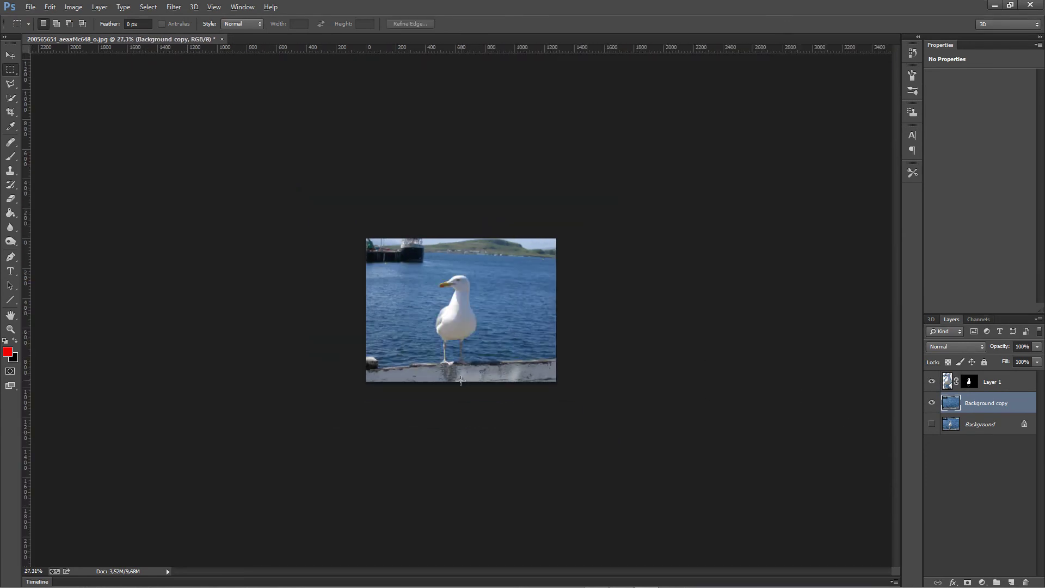
scroll(460, 379, up, 3)
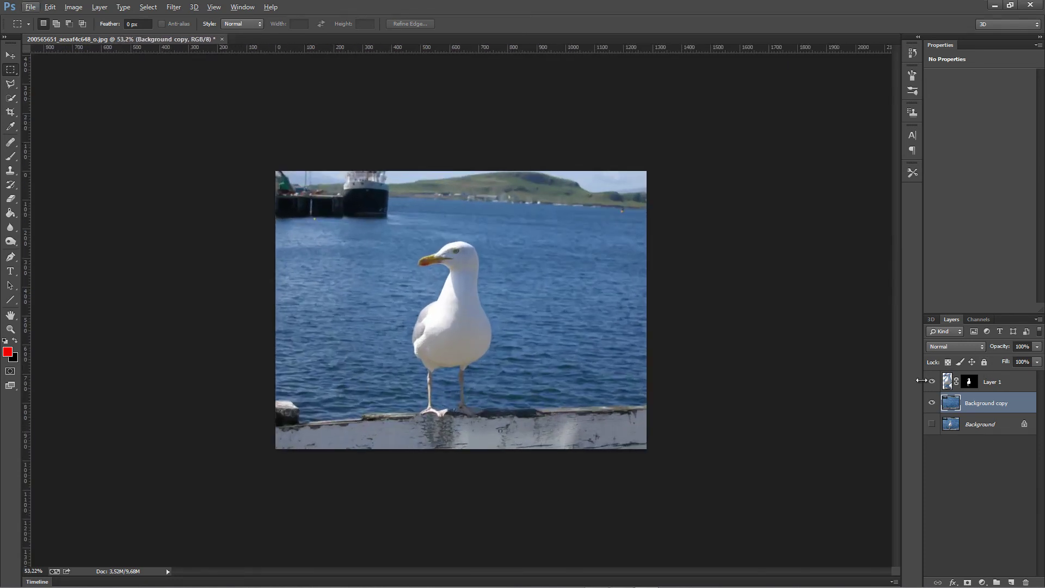
click(932, 381)
scroll(558, 273, down, 3)
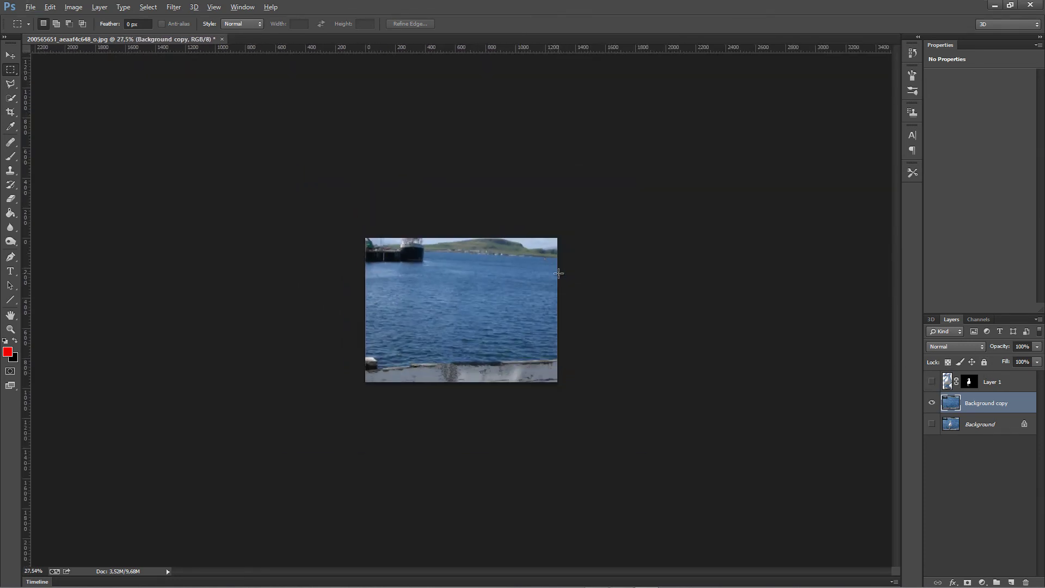
scroll(480, 307, up, 1)
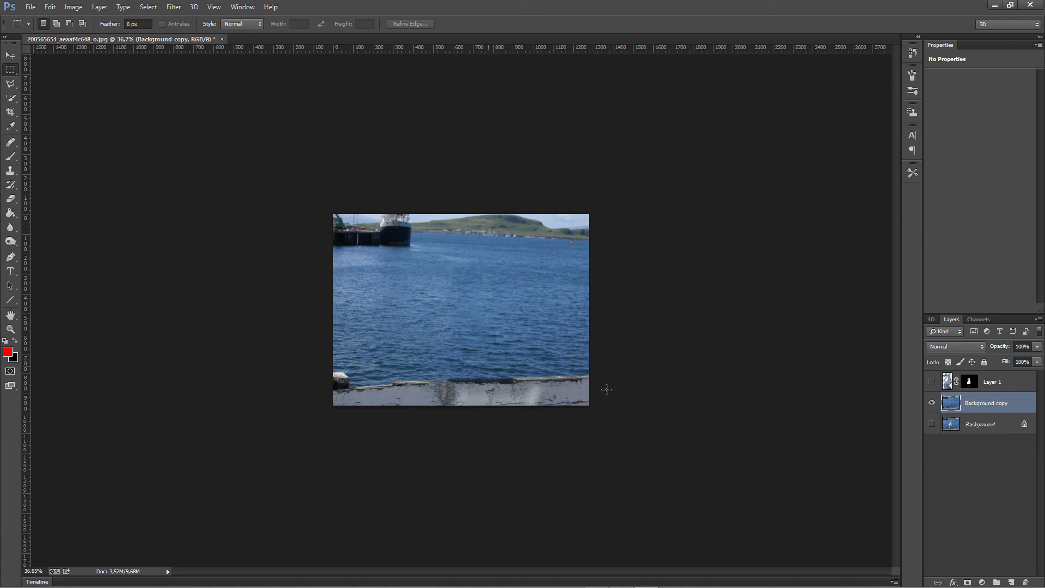
scroll(507, 403, up, 4)
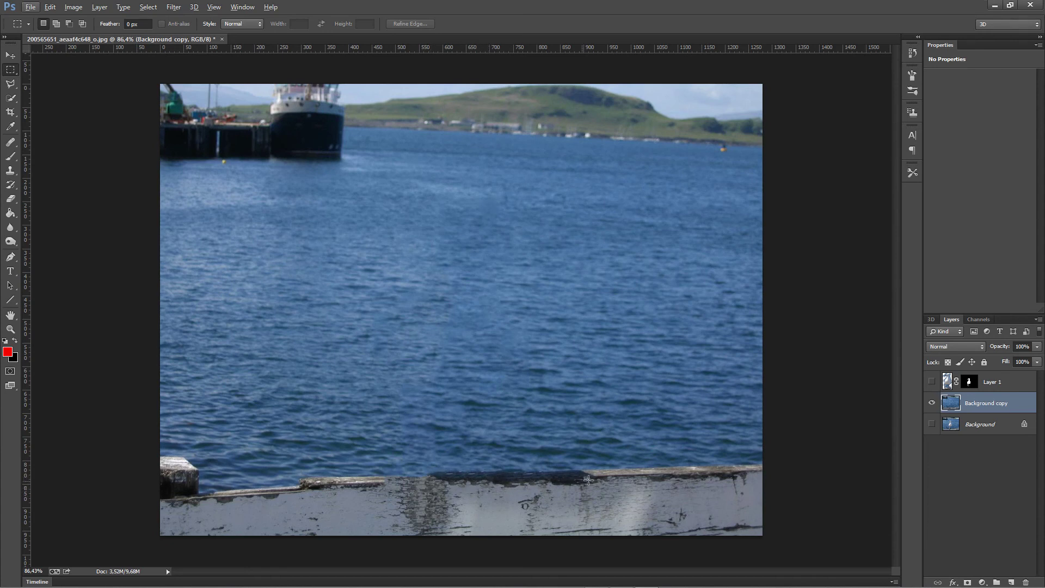
scroll(608, 442, down, 2)
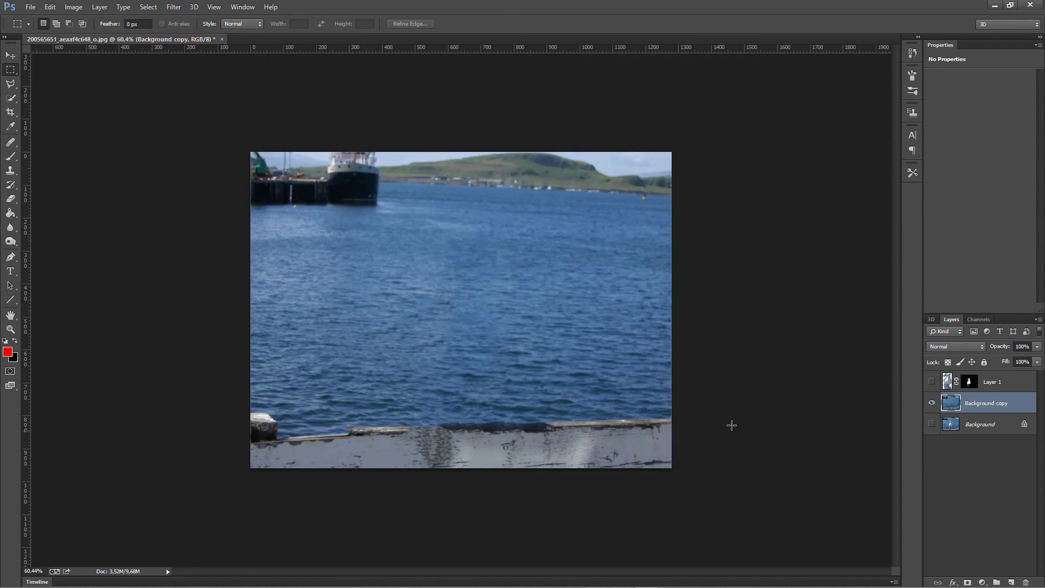
click(931, 381)
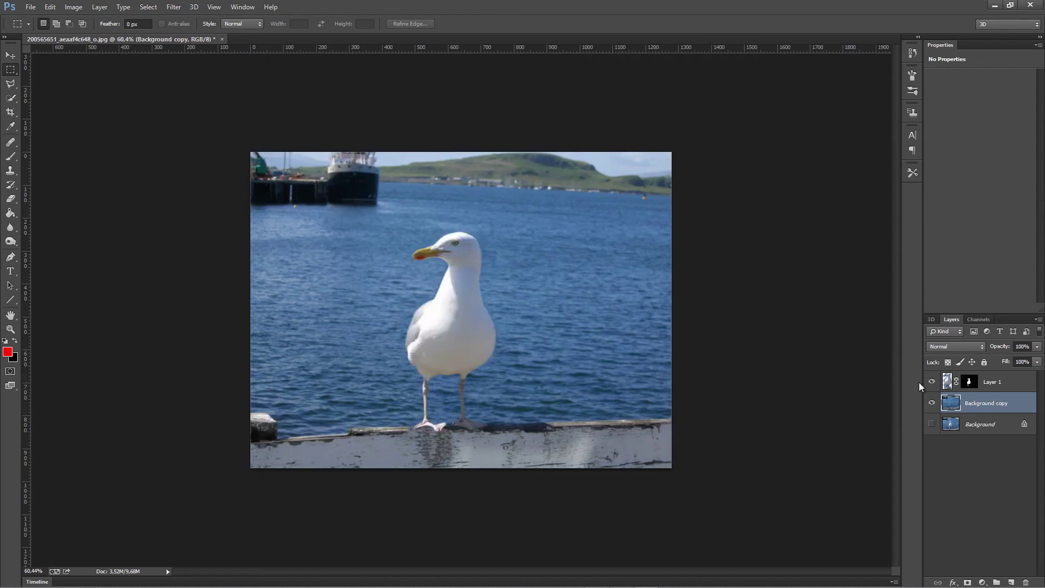
scroll(554, 312, down, 2)
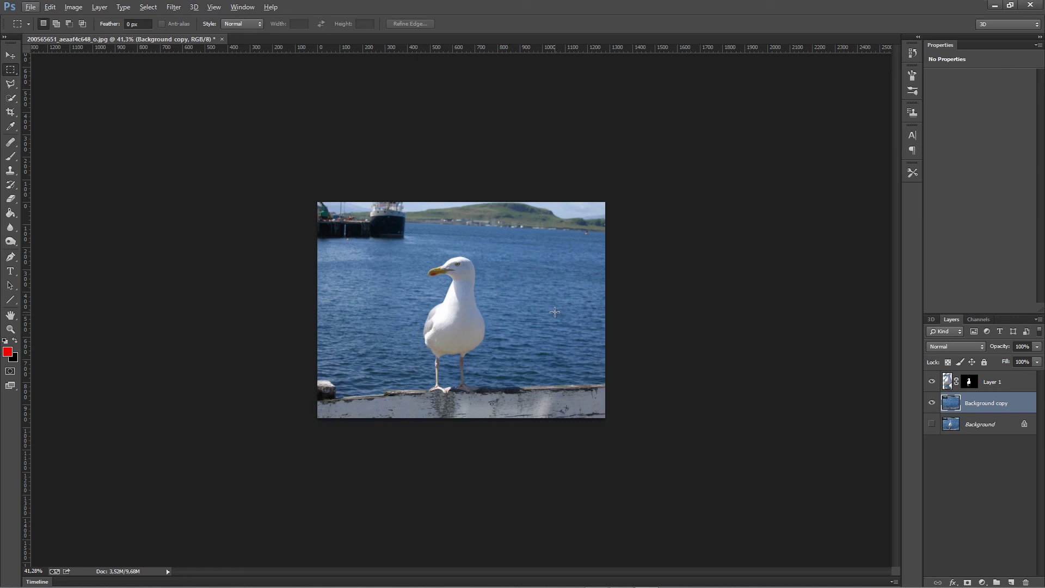
scroll(554, 312, up, 3)
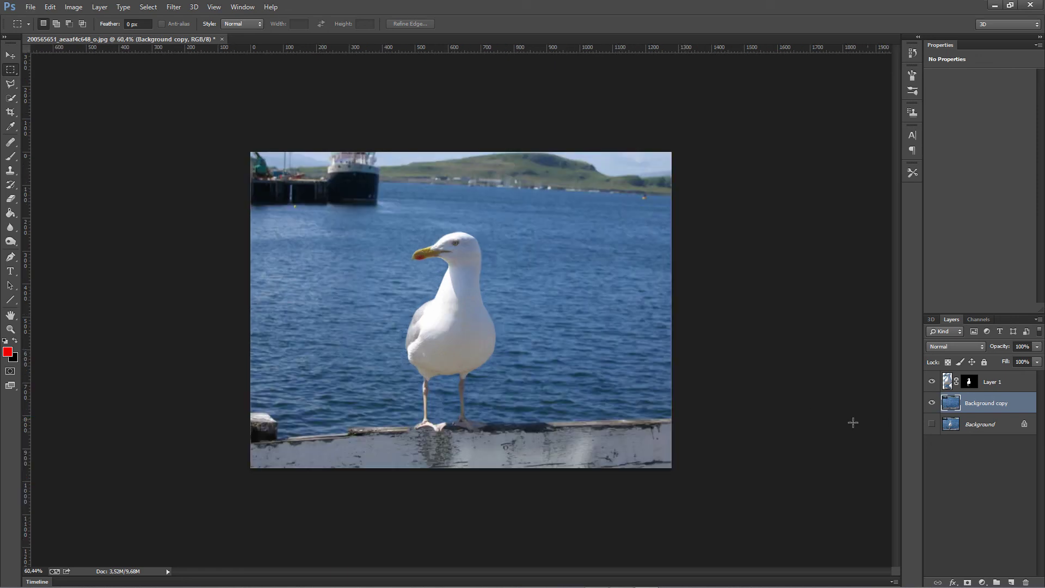
scroll(555, 314, down, 1)
scroll(555, 314, down, 3)
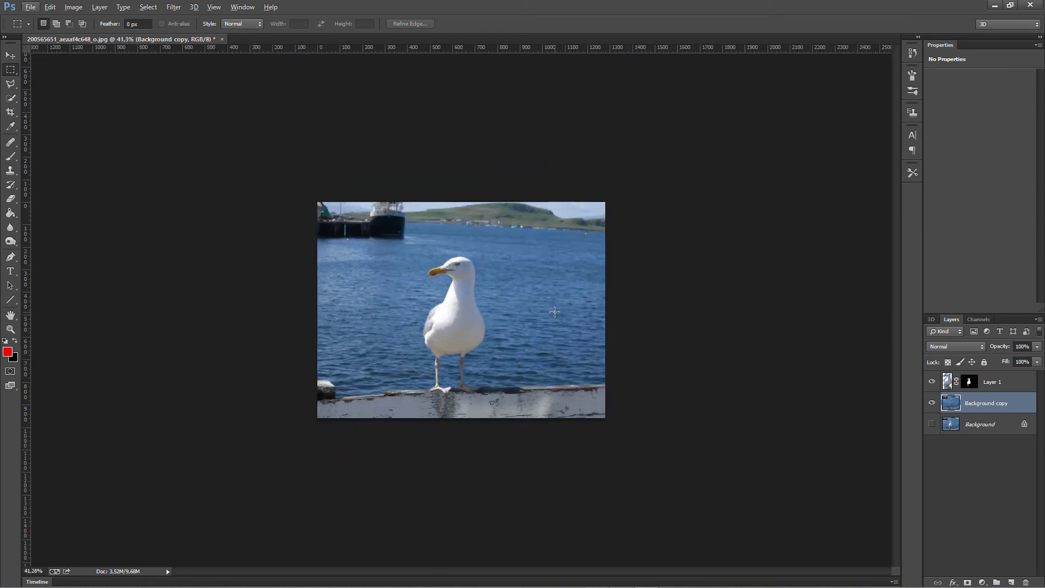